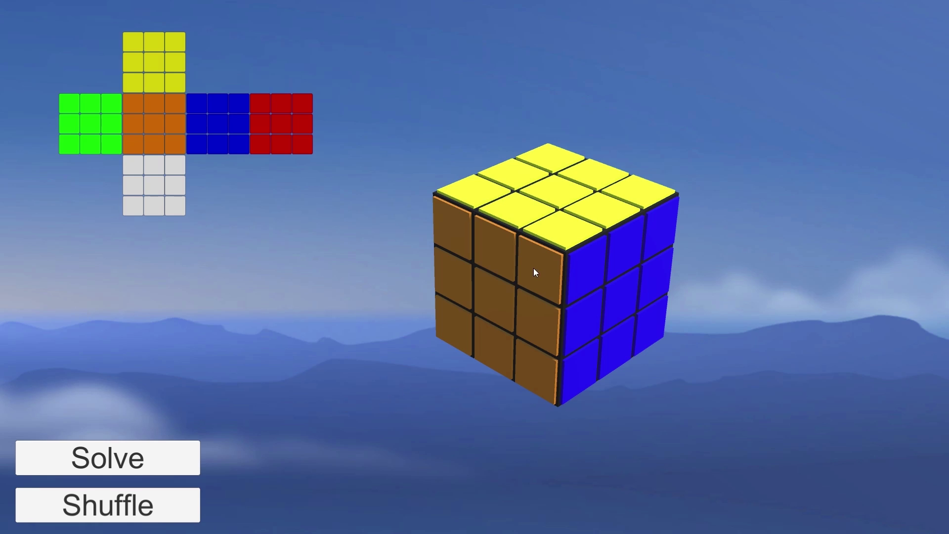
- Try out the finished cube game with face turns and a whole-cube rotation, and run its automatic solve
{"action": "left_click_drag", "start_coordinate": [542, 251], "coordinate": [478, 263]}
{"action": "left_click_drag", "start_coordinate": [609, 260], "coordinate": [689, 241]}
{"action": "right_click_drag", "start_coordinate": [668, 247], "coordinate": [447, 290]}
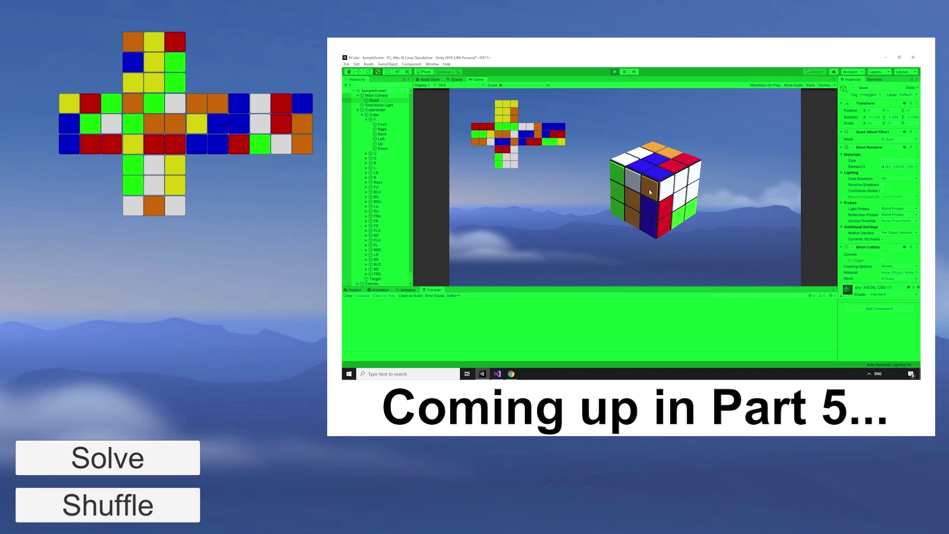
{"action": "left_click", "coordinate": [137, 469]}
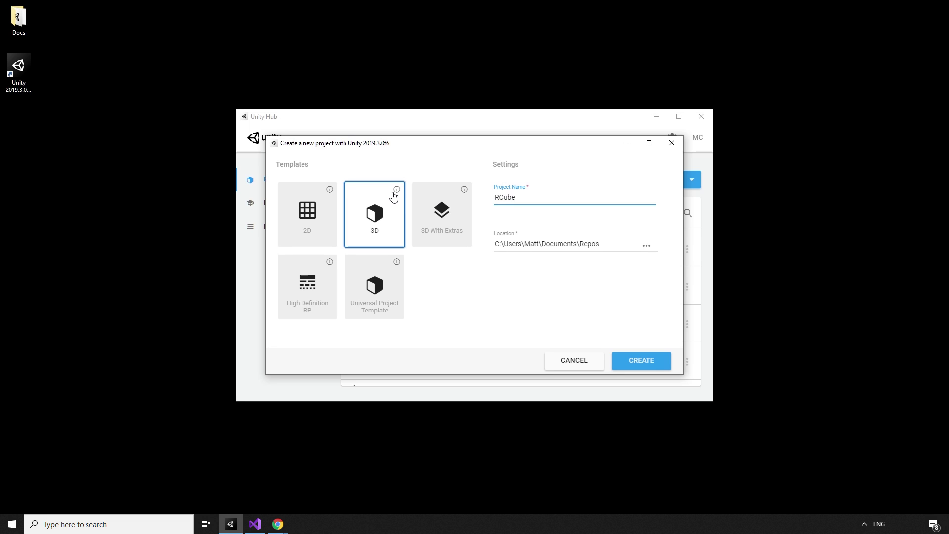
- Create the 3D project RCube and add a cube object to its sample scene
{"action": "left_click", "coordinate": [641, 360]}
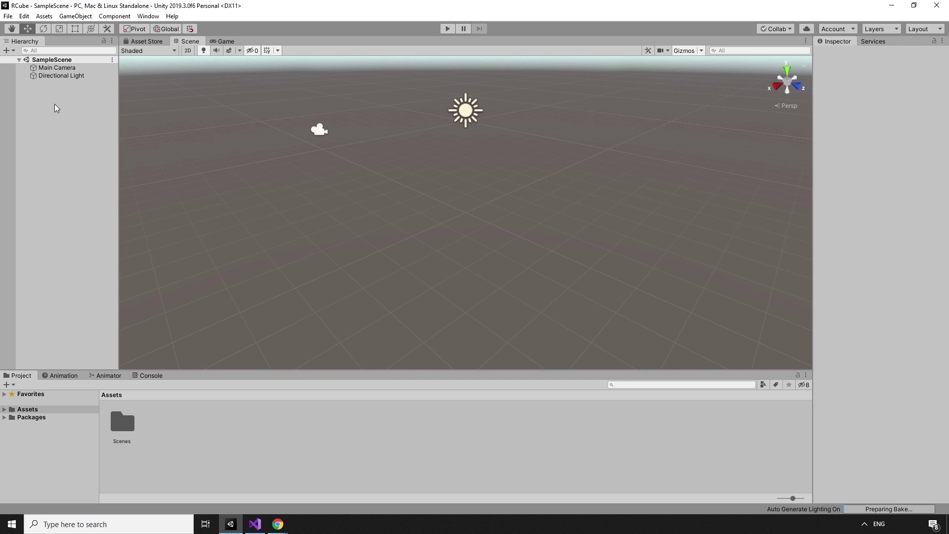
{"action": "right_click", "coordinate": [55, 104]}
{"action": "mouse_move", "coordinate": [94, 208]}
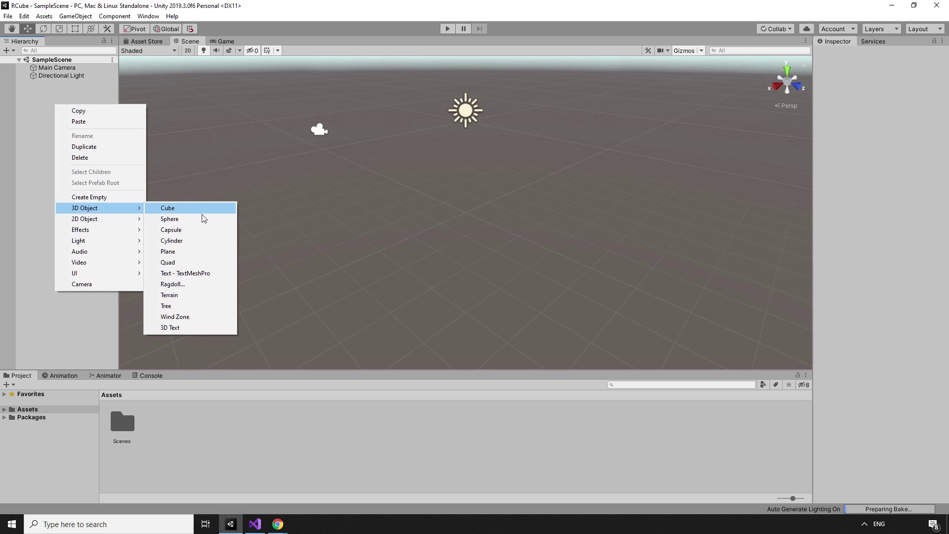
{"action": "left_click", "coordinate": [204, 211]}
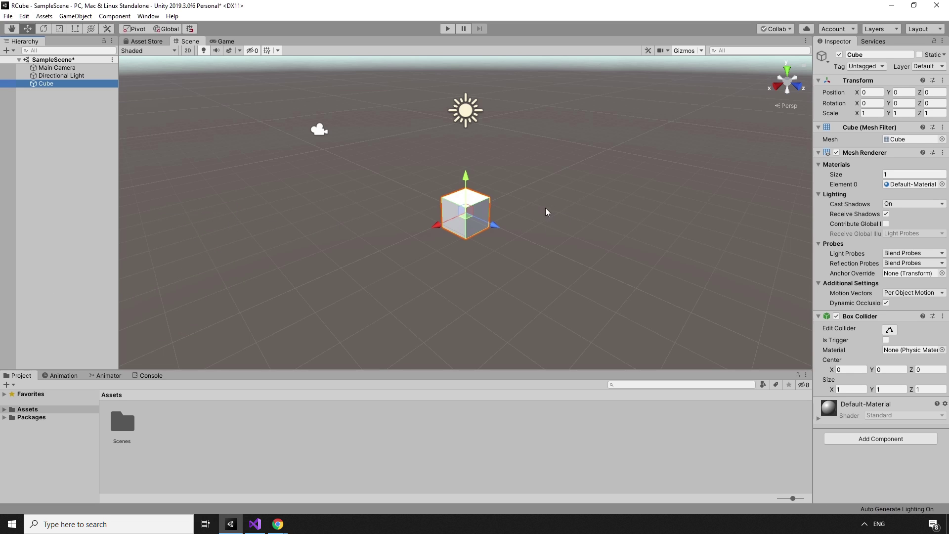
- Dock the Game view beside the Scene view and widen it so both are large enough to work in
{"action": "left_click", "coordinate": [222, 41]}
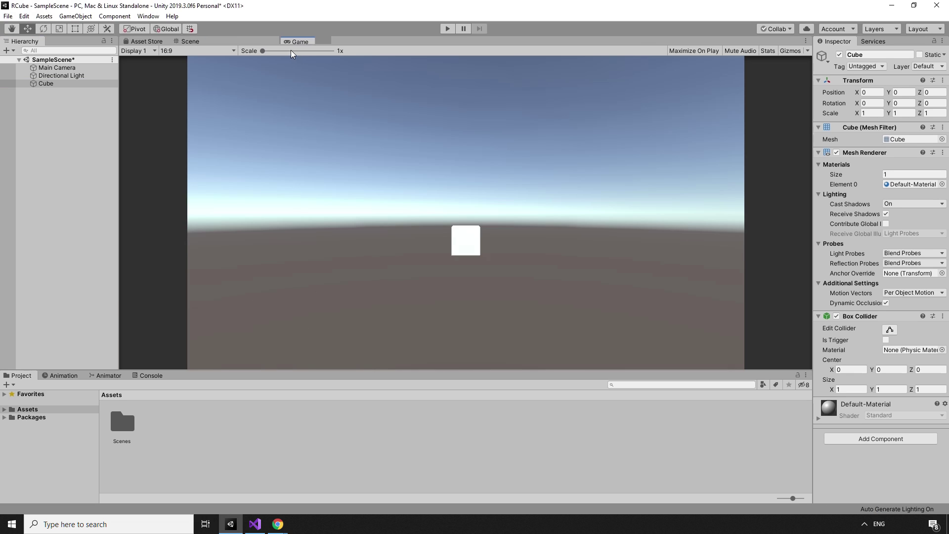
{"action": "left_click_drag", "start_coordinate": [467, 155], "coordinate": [770, 200]}
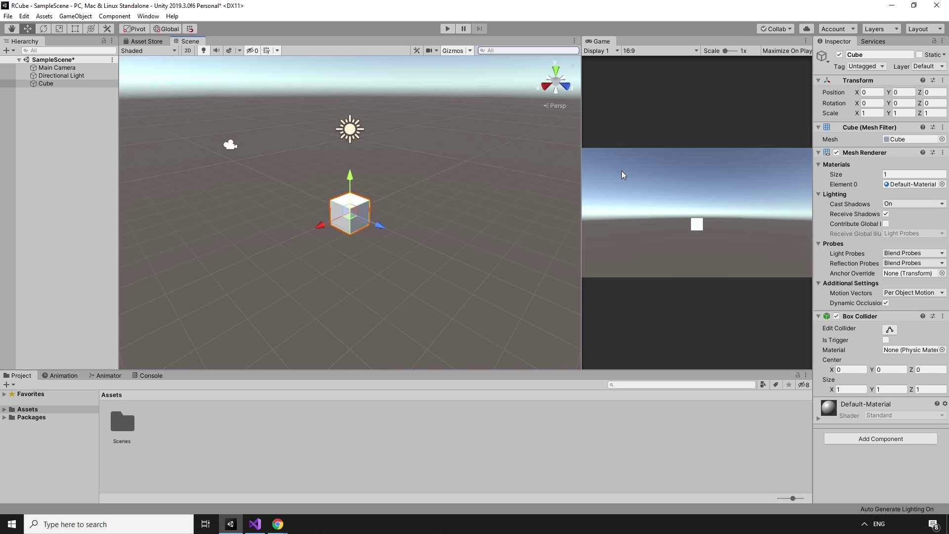
{"action": "left_click", "coordinate": [579, 165]}
{"action": "left_click_drag", "start_coordinate": [582, 165], "coordinate": [474, 165]}
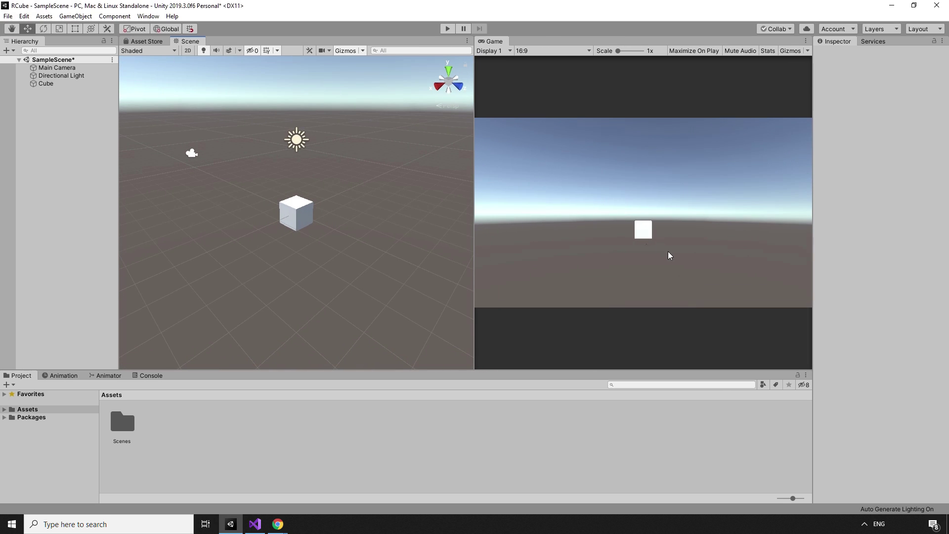
- Set the Main Camera's X position to -12 and its Y rotation to 45
{"action": "left_click", "coordinate": [39, 84]}
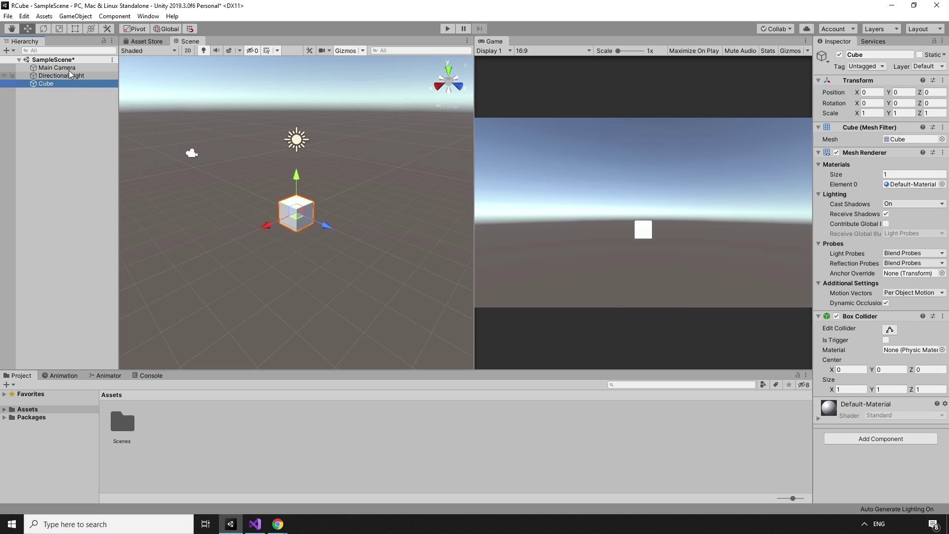
{"action": "left_click", "coordinate": [69, 71]}
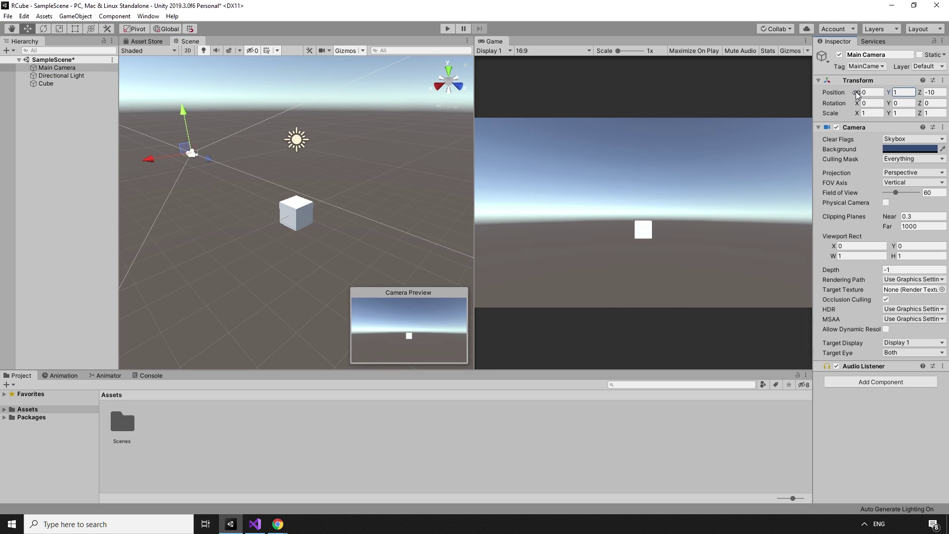
{"action": "left_click_drag", "start_coordinate": [854, 95], "coordinate": [675, 98]}
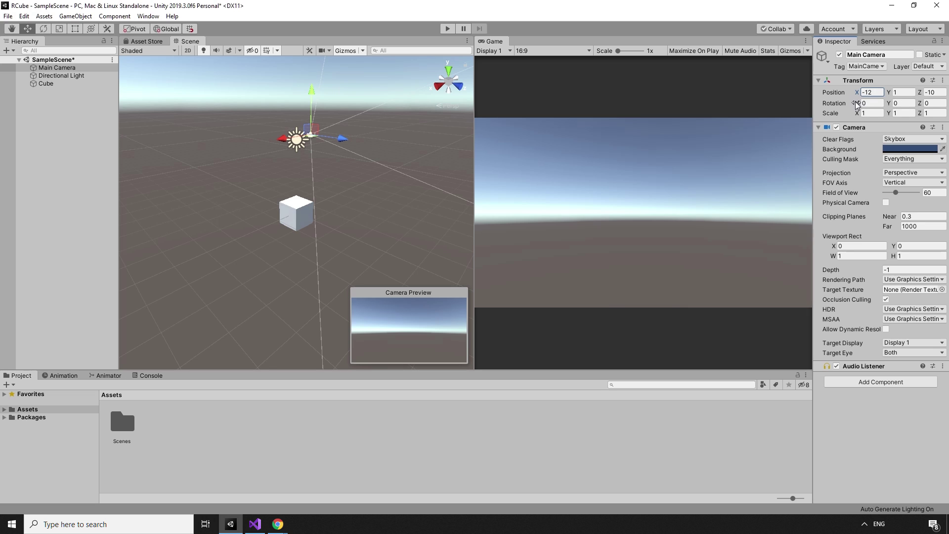
{"action": "left_click_drag", "start_coordinate": [893, 105], "coordinate": [516, 151]}
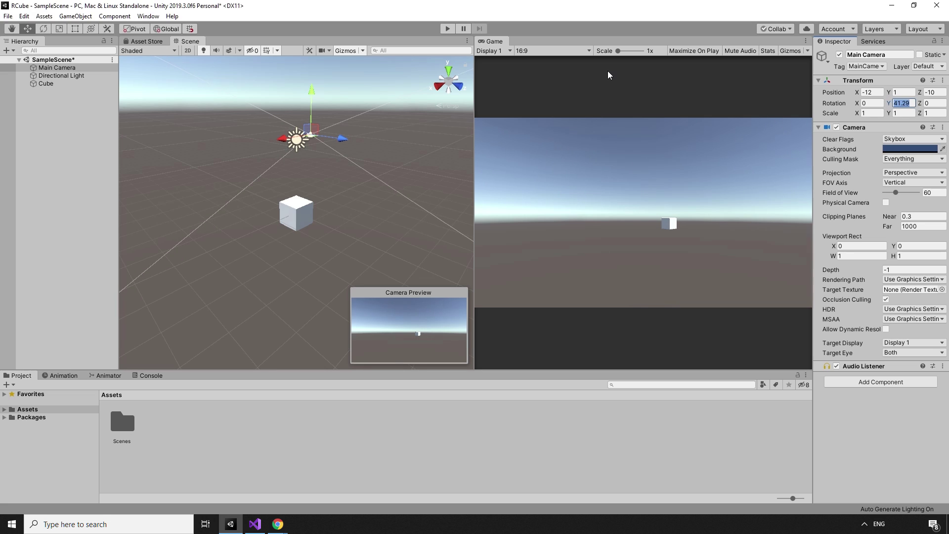
{"action": "type", "text": "45"}
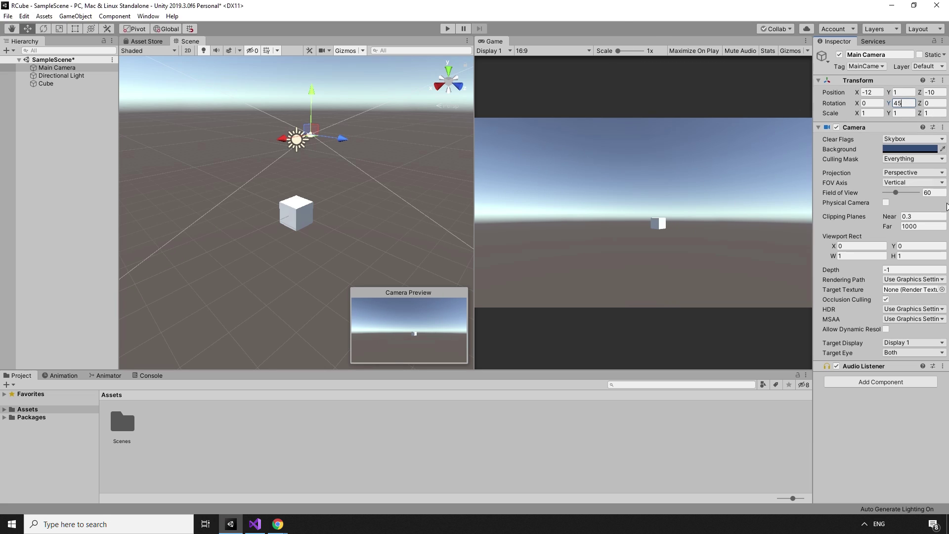
- Set the Main Camera's field of view to 30, its Y position to 9 and its X rotation to 30
{"action": "left_click_drag", "start_coordinate": [898, 195], "coordinate": [893, 196]}
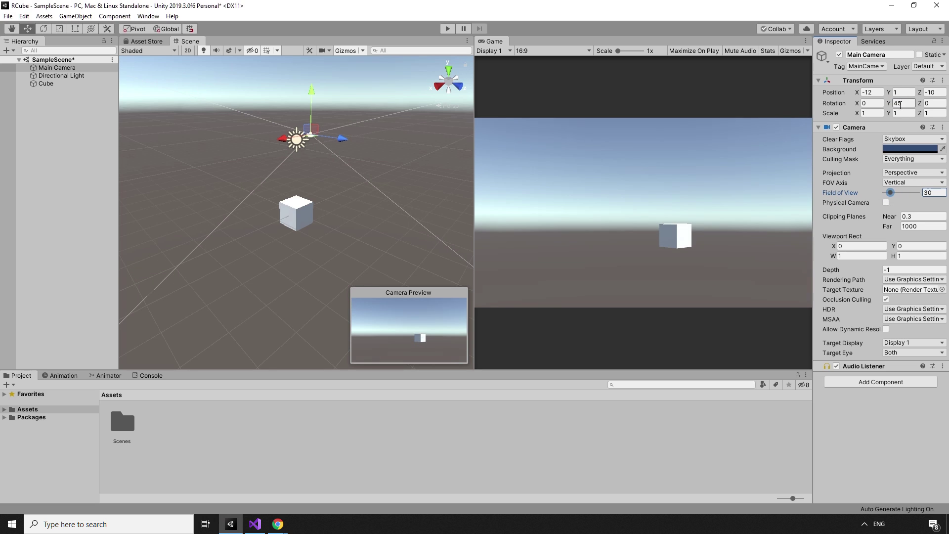
{"action": "left_click", "coordinate": [902, 92]}
{"action": "type", "text": "9"}
{"action": "left_click_drag", "start_coordinate": [857, 103], "coordinate": [389, 116]}
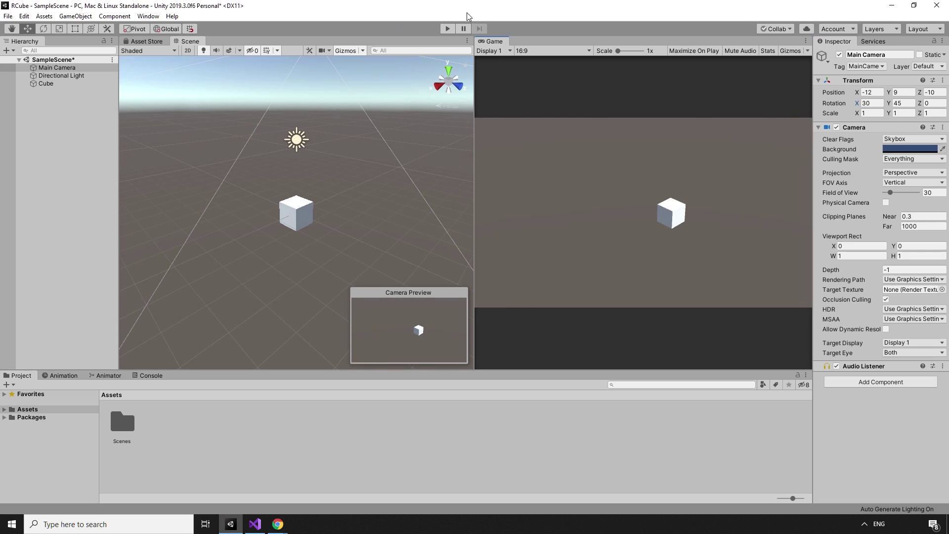
- Create a material named Black in the Assets folder and set its albedo colour to black
{"action": "right_click", "coordinate": [221, 442]}
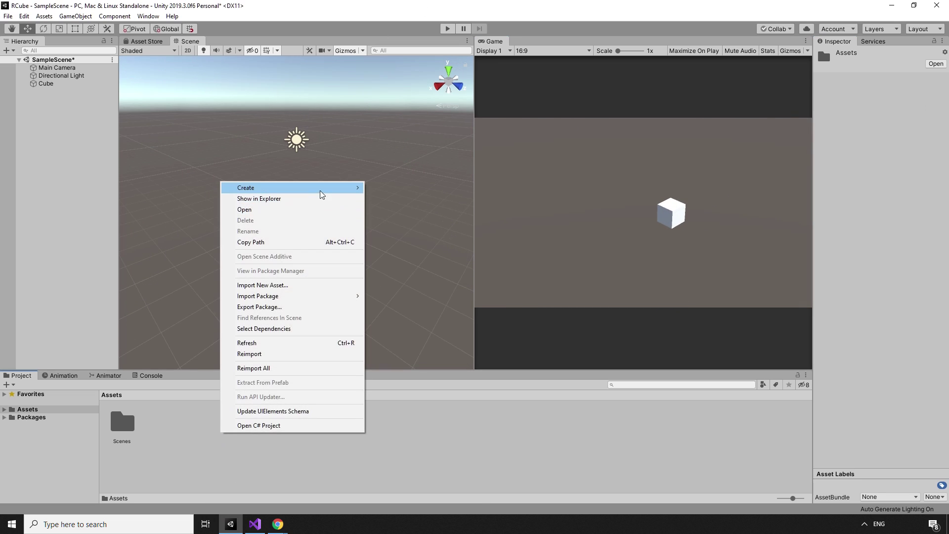
{"action": "mouse_move", "coordinate": [320, 190]}
{"action": "left_click", "coordinate": [414, 285]}
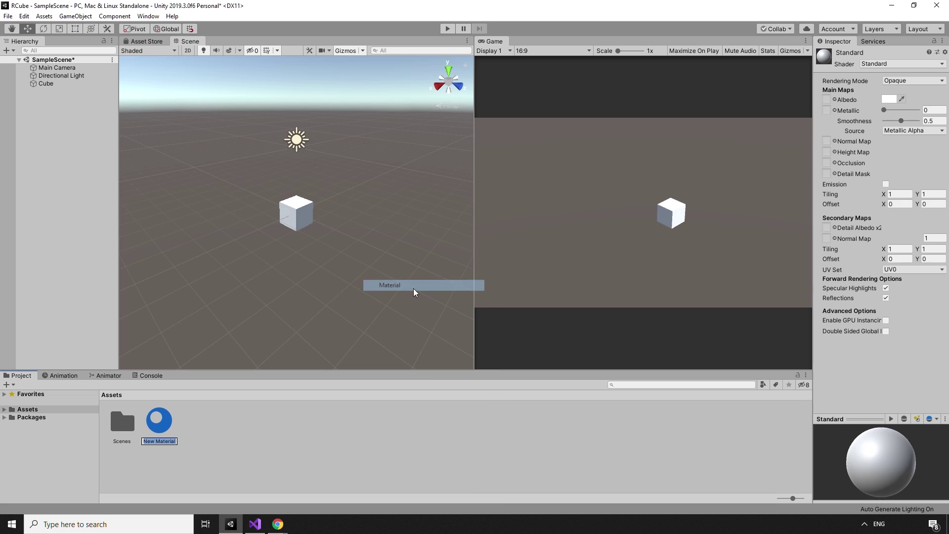
{"action": "type", "text": "Black"}
{"action": "key", "text": "Return"}
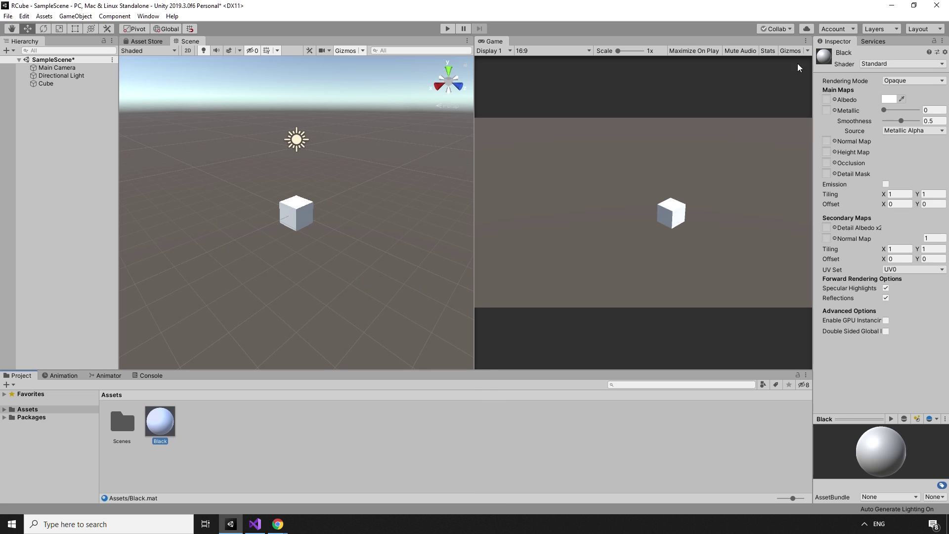
{"action": "left_click", "coordinate": [889, 99]}
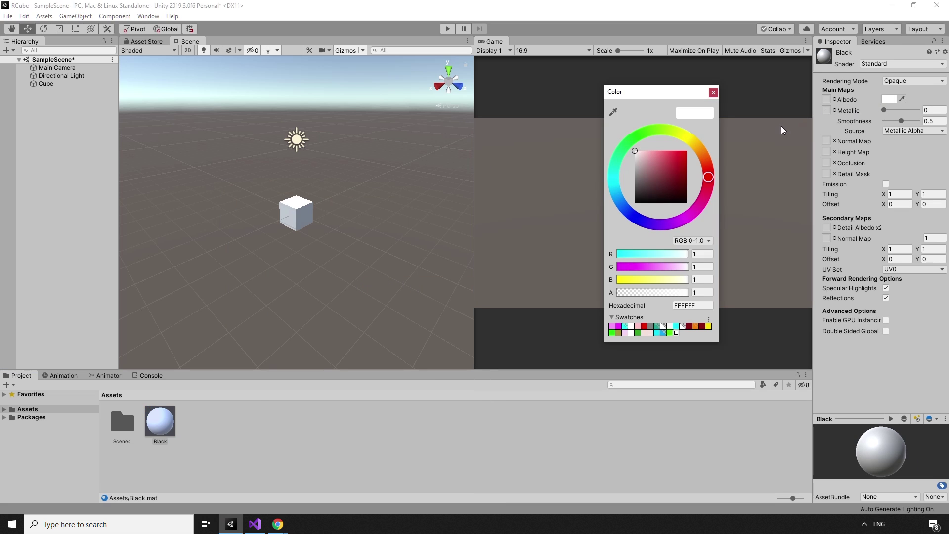
{"action": "left_click_drag", "start_coordinate": [636, 152], "coordinate": [625, 232]}
{"action": "left_click", "coordinate": [713, 93]}
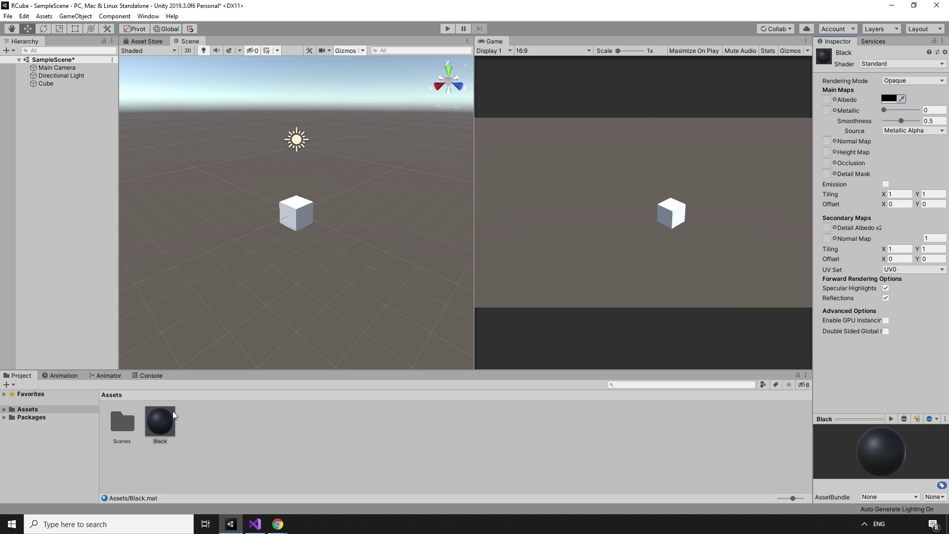
- Apply the Black material to the cube and check it up close in the scene
{"action": "left_click_drag", "start_coordinate": [173, 411], "coordinate": [65, 98]}
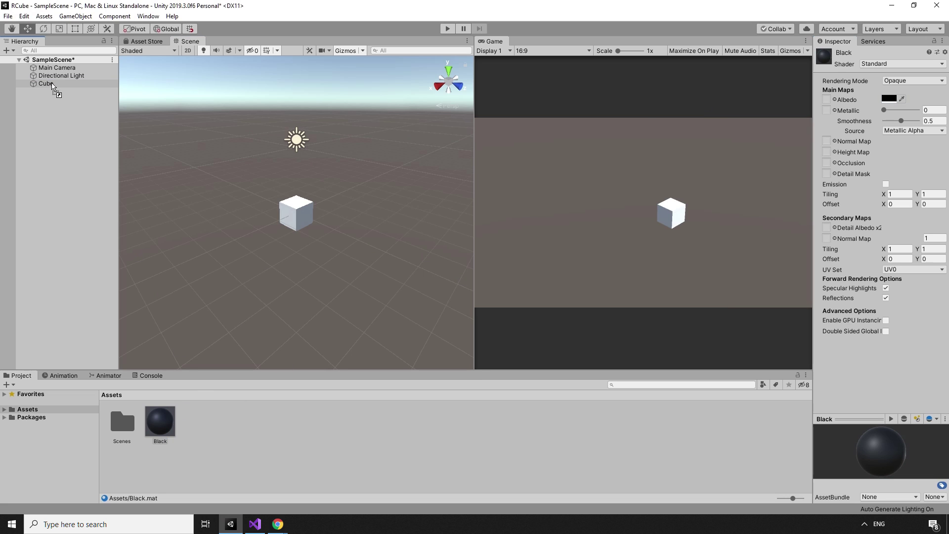
{"action": "scroll", "coordinate": [289, 222], "scroll_direction": "up", "scroll_amount": 8}
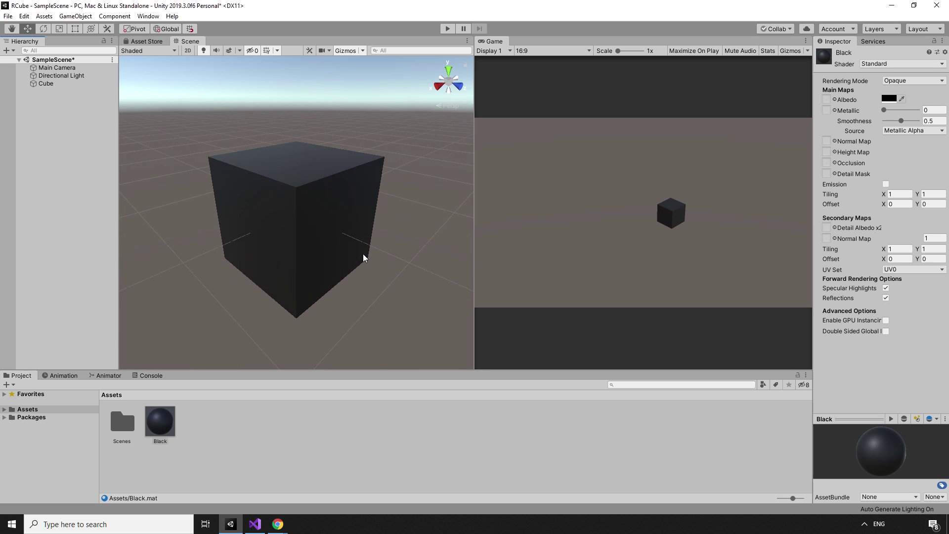
{"action": "scroll", "coordinate": [372, 264], "scroll_direction": "down", "scroll_amount": 4}
{"action": "left_click", "coordinate": [370, 268]}
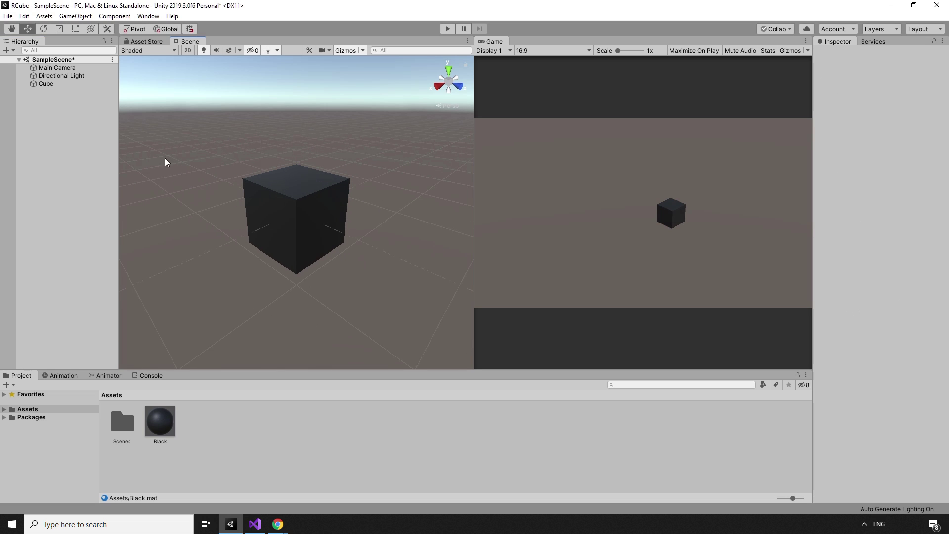
- Duplicate the black cube and move the copy along the Z axis to about 1.35
{"action": "right_click", "coordinate": [58, 83]}
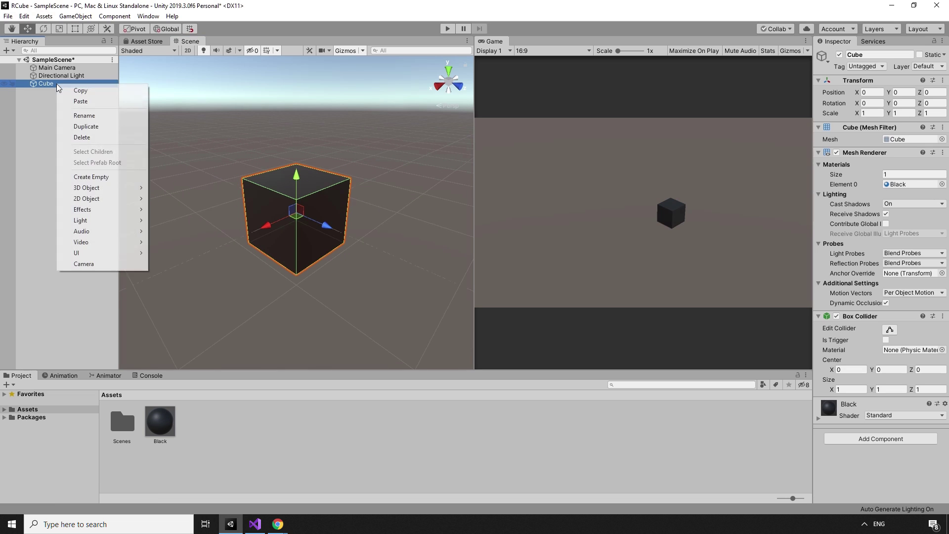
{"action": "left_click", "coordinate": [90, 127]}
{"action": "left_click_drag", "start_coordinate": [335, 233], "coordinate": [392, 324]}
{"action": "left_click", "coordinate": [252, 428]}
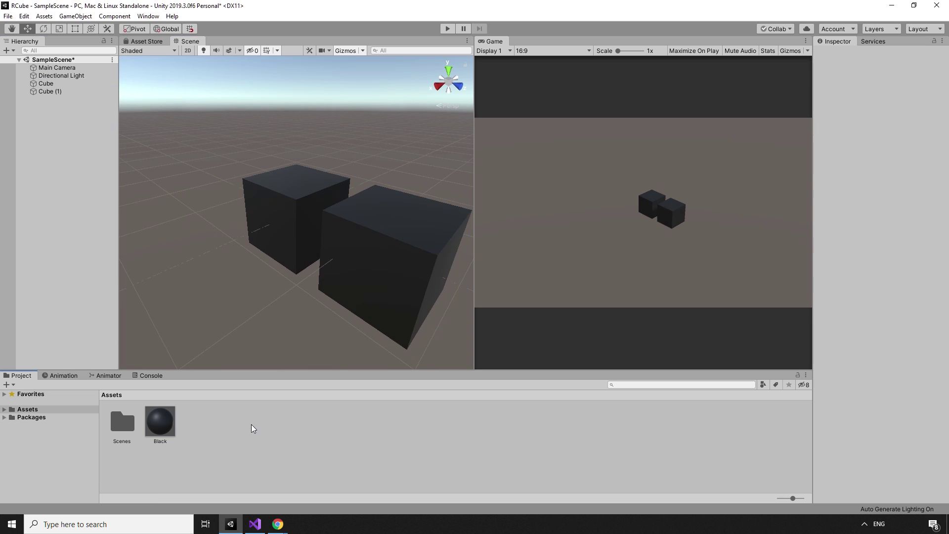
- Create a material named Orange and give it an orange albedo colour with the green value at 0.5
{"action": "right_click", "coordinate": [236, 437]}
{"action": "mouse_move", "coordinate": [306, 191]}
{"action": "left_click", "coordinate": [422, 287]}
{"action": "type", "text": "Orange"}
{"action": "key", "text": "Return"}
{"action": "left_click", "coordinate": [889, 99]}
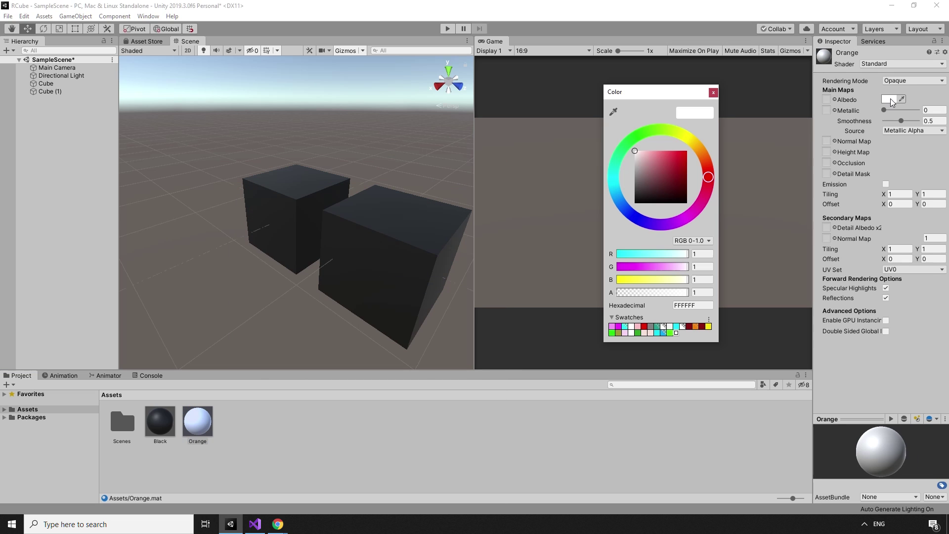
{"action": "left_click", "coordinate": [697, 147]}
{"action": "left_click", "coordinate": [702, 267]}
{"action": "type", "text": "0.5"}
{"action": "left_click", "coordinate": [714, 93]}
- Apply the Orange material to the duplicated cube and rename that cube Front
{"action": "left_click_drag", "start_coordinate": [197, 423], "coordinate": [59, 92]}
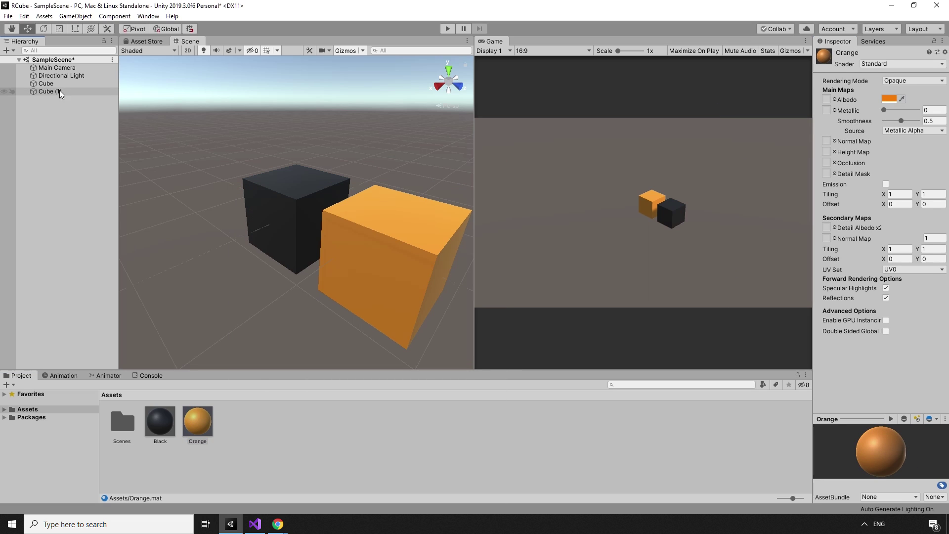
{"action": "left_click", "coordinate": [54, 92]}
{"action": "key", "text": "F2"}
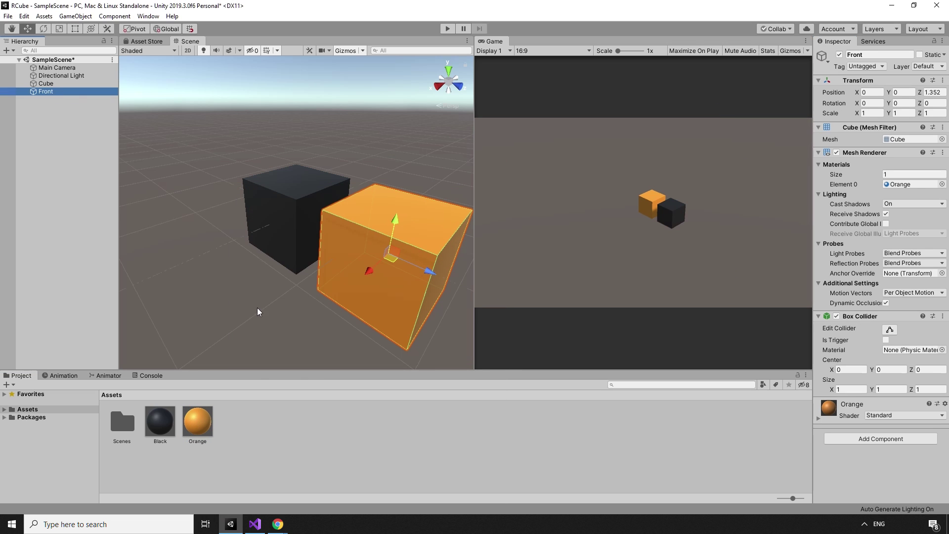
- Move the Front cube next to the black cube's orange-facing side, at about X -1.48 and Z -0.06
{"action": "left_click_drag", "start_coordinate": [423, 269], "coordinate": [258, 265]}
{"action": "right_click_drag", "start_coordinate": [259, 265], "coordinate": [313, 263]}
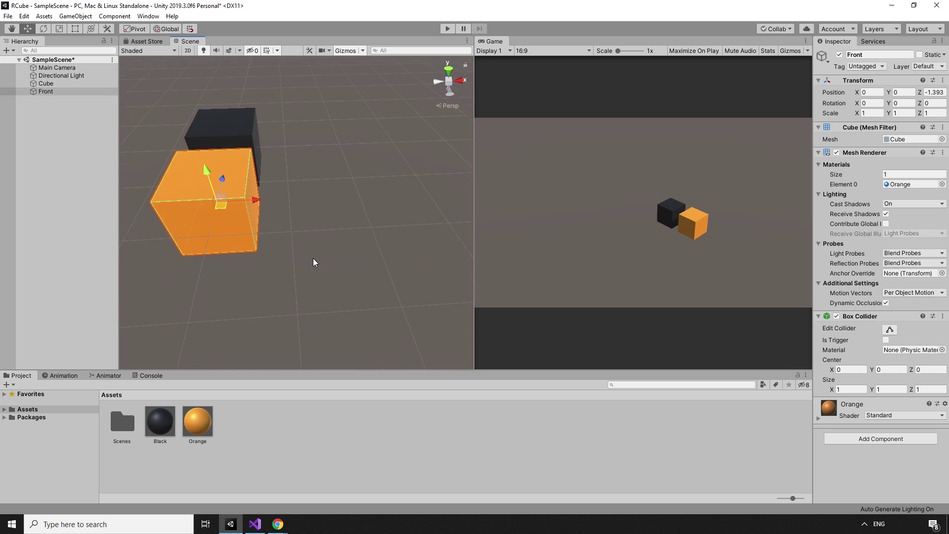
{"action": "middle_click_drag", "start_coordinate": [313, 258], "coordinate": [440, 280]}
{"action": "left_click_drag", "start_coordinate": [415, 226], "coordinate": [305, 229]}
{"action": "left_click_drag", "start_coordinate": [269, 204], "coordinate": [271, 170]}
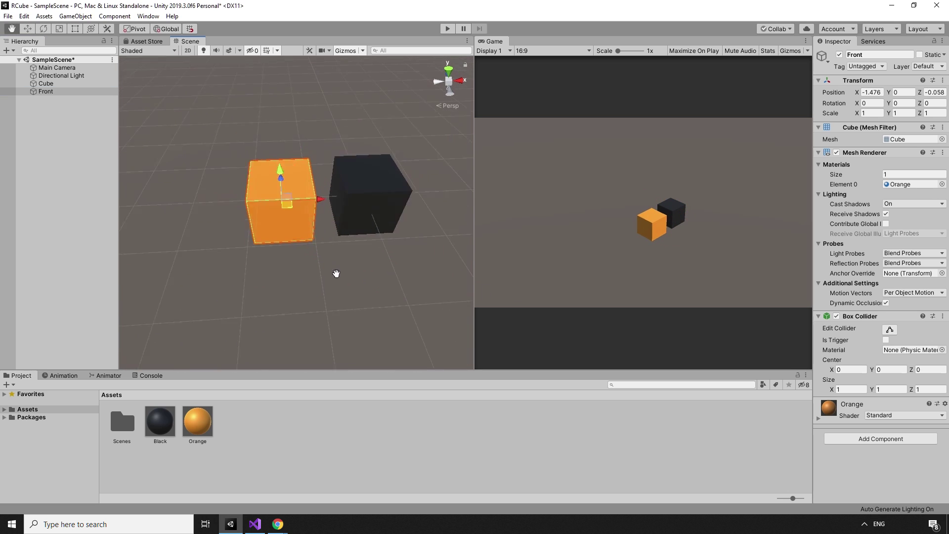
{"action": "middle_click_drag", "start_coordinate": [336, 274], "coordinate": [356, 233]}
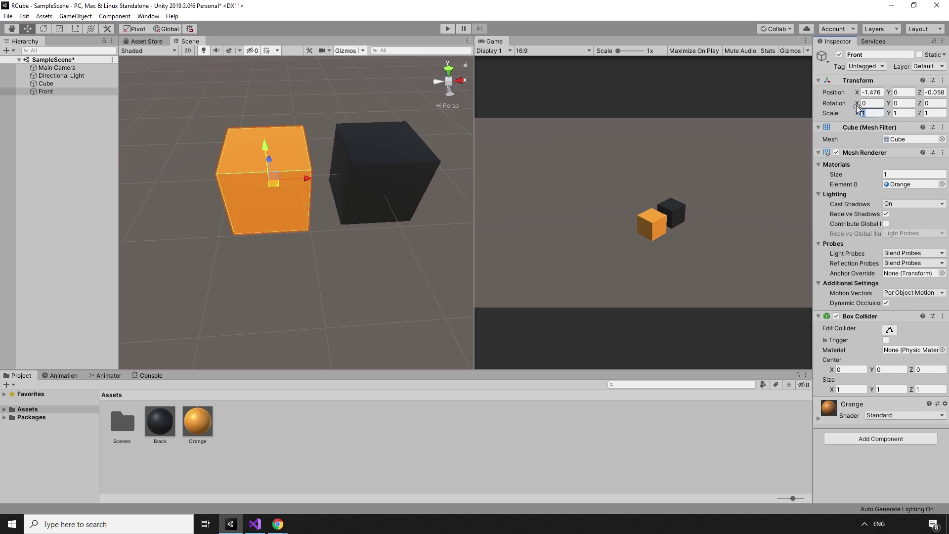
- Scale Front to 0.1 in X and 0.9 in Y and Z, and place it against the black cube at about X -0.59
{"action": "type", "text": "0.1"}
{"action": "left_click_drag", "start_coordinate": [317, 177], "coordinate": [382, 182]}
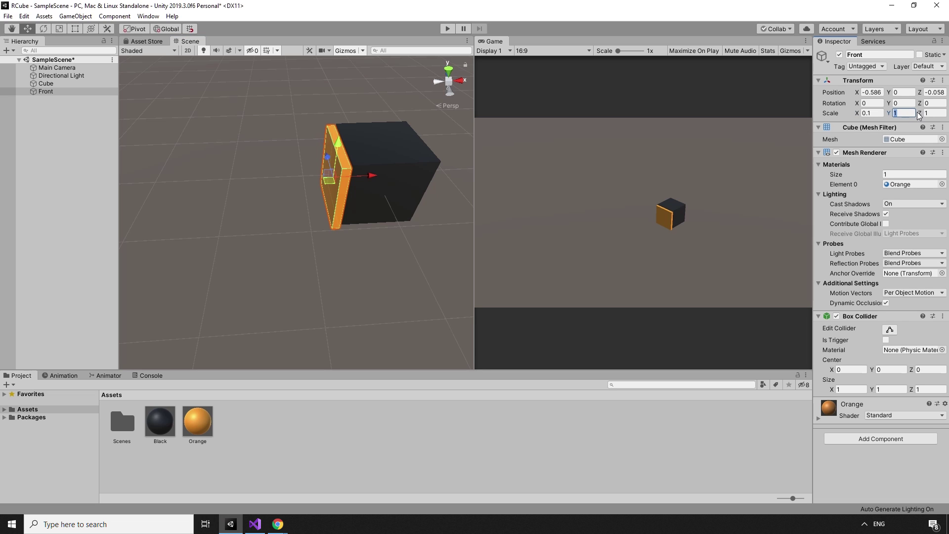
{"action": "type", "text": "0.9"}
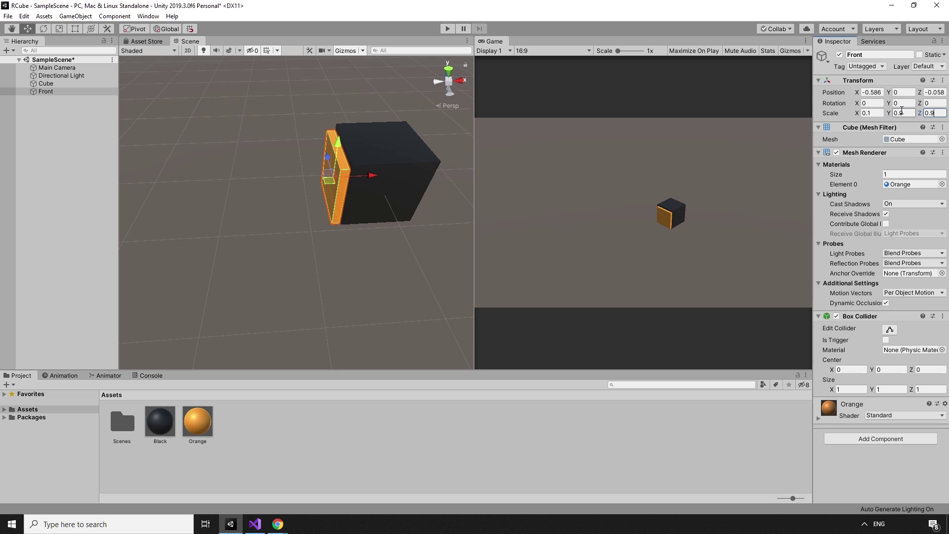
{"action": "left_click_drag", "start_coordinate": [378, 210], "coordinate": [437, 263], "text": "alt"}
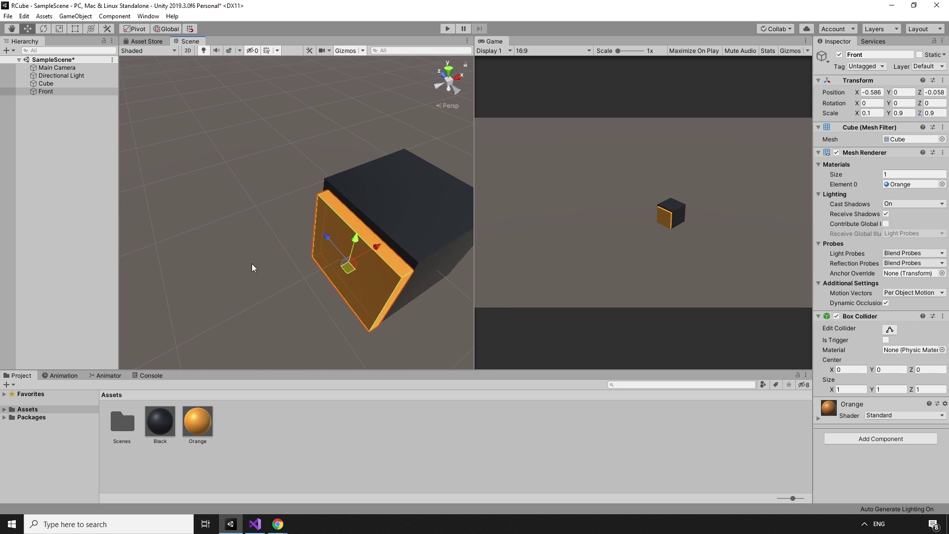
{"action": "left_click_drag", "start_coordinate": [252, 267], "coordinate": [679, 143], "text": "alt"}
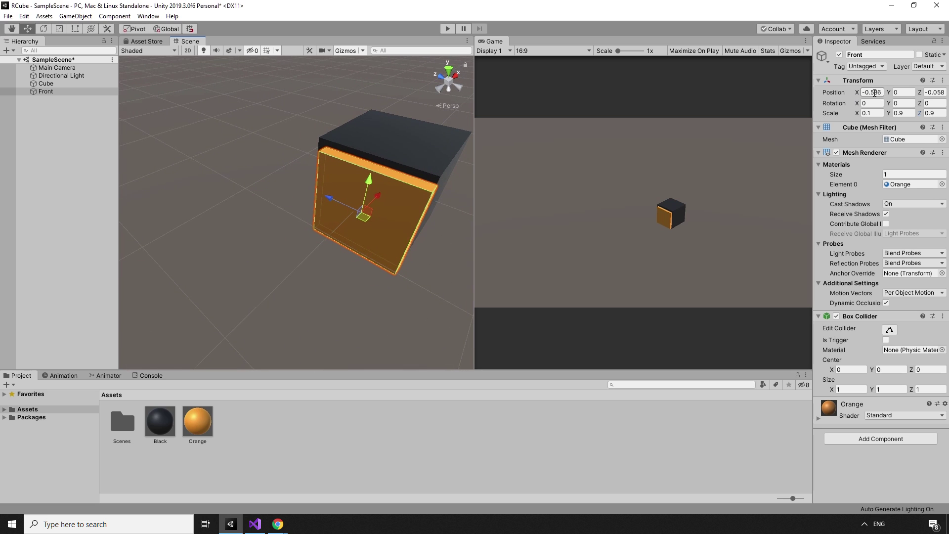
- Set the Front panel's position to X -0.5 and Z 0
{"action": "type", "text": "5"}
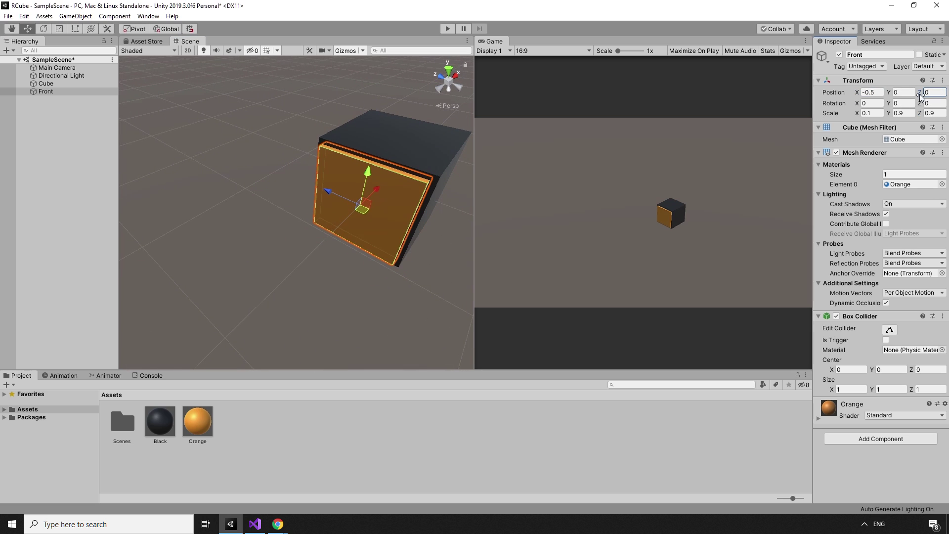
{"action": "left_click", "coordinate": [434, 266]}
{"action": "scroll", "coordinate": [435, 266], "scroll_direction": "down", "scroll_amount": 5}
{"action": "scroll", "coordinate": [425, 258], "scroll_direction": "up", "scroll_amount": 6}
{"action": "left_click_drag", "start_coordinate": [416, 248], "coordinate": [381, 237], "text": "alt"}
- Duplicate the Front panel and name the copy Back
{"action": "left_click", "coordinate": [54, 92]}
{"action": "key", "text": "ctrl+d"}
{"action": "key", "text": "F2"}
{"action": "type", "text": "Back"}
{"action": "key", "text": "Return"}
- Move Back to the opposite side of the black cube and set its X position to 0.5
{"action": "left_click_drag", "start_coordinate": [267, 232], "coordinate": [150, 269], "text": "alt"}
{"action": "left_click_drag", "start_coordinate": [245, 211], "coordinate": [308, 186]}
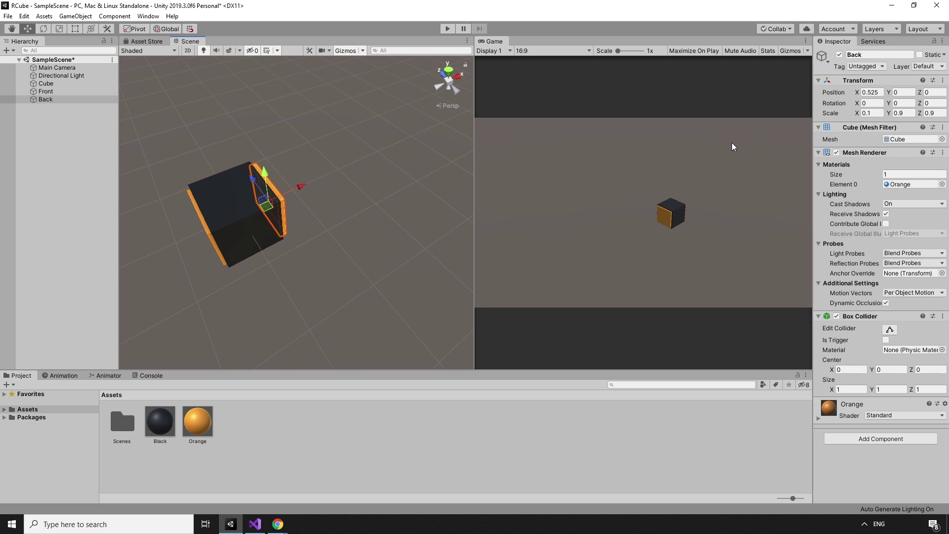
{"action": "left_click", "coordinate": [871, 92]}
{"action": "type", "text": "0.5"}
{"action": "left_click", "coordinate": [394, 179]}
{"action": "middle_click_drag", "start_coordinate": [394, 179], "coordinate": [481, 182]}
- Duplicate the Back panel as Up and raise the copy above the black cube to about Y 1.12
{"action": "left_click", "coordinate": [46, 99]}
{"action": "key", "text": "ctrl+d"}
{"action": "key", "text": "F2"}
{"action": "type", "text": "Up"}
{"action": "left_click_drag", "start_coordinate": [347, 177], "coordinate": [360, 115]}
- Scale Up to 0.9 in X and 0.1 in Y, and place it on the cube's top face at Y 0.5 and Z 0
{"action": "left_click", "coordinate": [871, 112]}
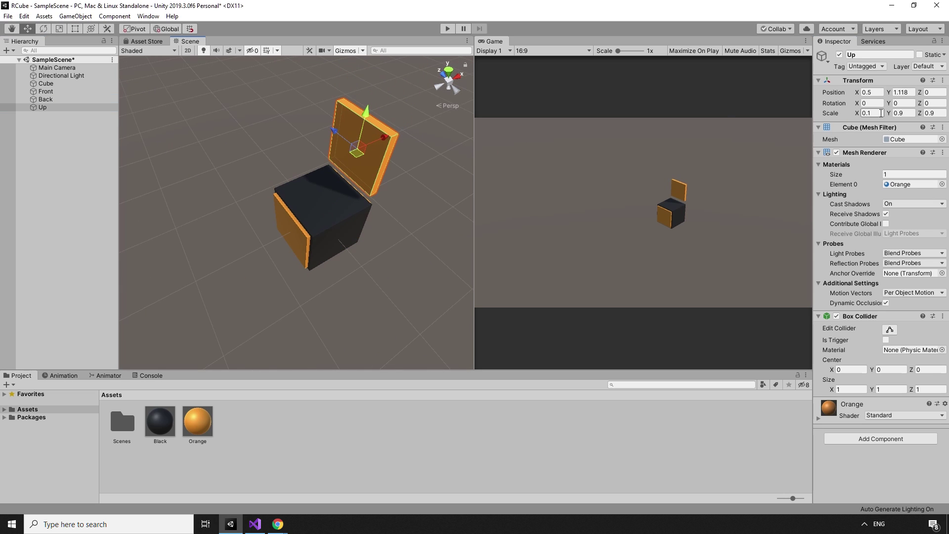
{"action": "type", "text": "0.9"}
{"action": "key", "text": "Tab"}
{"action": "type", "text": "0.1"}
{"action": "left_click_drag", "start_coordinate": [355, 162], "coordinate": [321, 176]}
{"action": "left_click", "coordinate": [903, 92]}
{"action": "type", "text": "0.5"}
{"action": "left_click", "coordinate": [934, 92]}
{"action": "type", "text": "0"}
{"action": "left_click", "coordinate": [402, 176]}
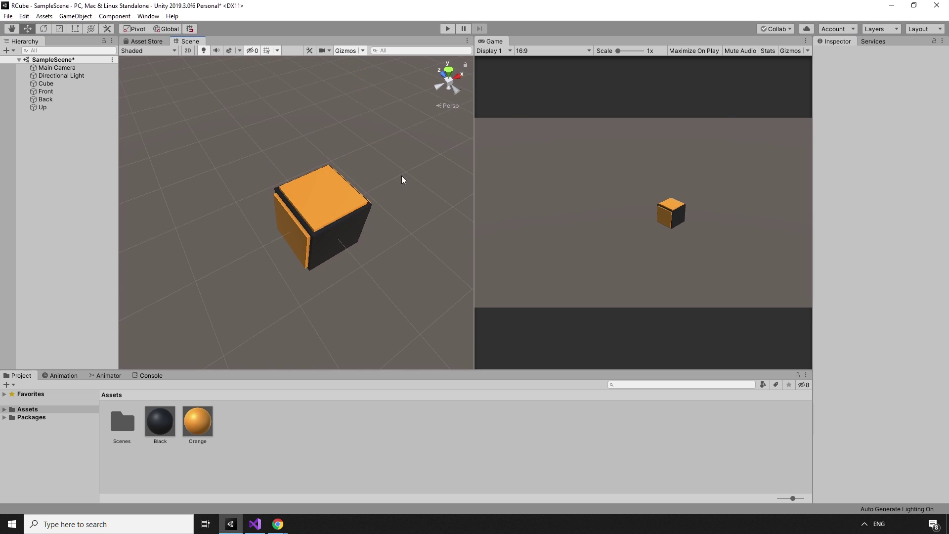
- Duplicate the Up panel as Bottom and place it on the cube's underside at Y -0.5
{"action": "left_click", "coordinate": [58, 108]}
{"action": "key", "text": "ctrl+d"}
{"action": "key", "text": "F2"}
{"action": "type", "text": "Bottom"}
{"action": "left_click_drag", "start_coordinate": [307, 144], "coordinate": [306, 205]}
{"action": "left_click", "coordinate": [903, 92]}
{"action": "type", "text": "-0.5"}
{"action": "left_click", "coordinate": [395, 163]}
{"action": "middle_click_drag", "start_coordinate": [375, 173], "coordinate": [413, 151]}
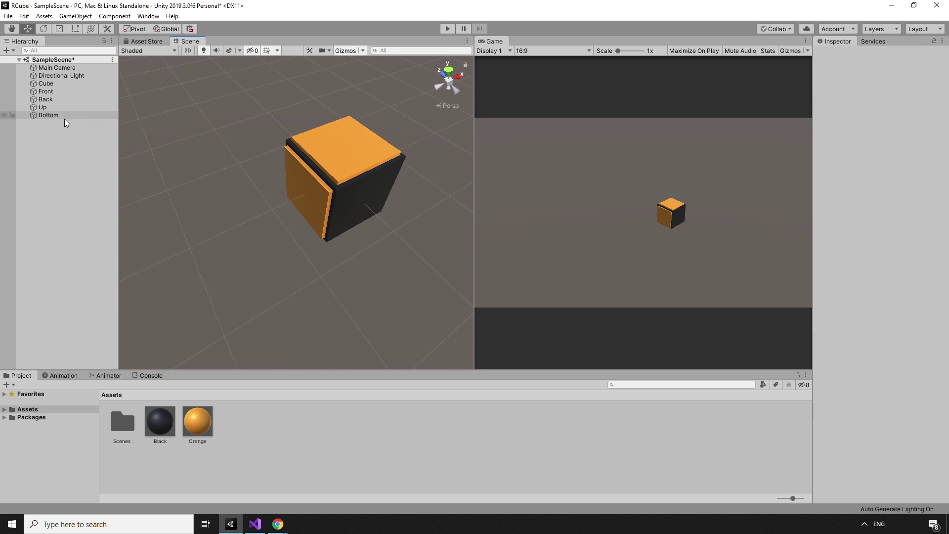
- Duplicate Front, move the copy beside the cube to about Z -1.08, and scale it to 0.9 in X and 0.1 in Z
{"action": "left_click", "coordinate": [45, 91]}
{"action": "key", "text": "ctrl+d"}
{"action": "left_click_drag", "start_coordinate": [306, 195], "coordinate": [396, 241]}
{"action": "left_click", "coordinate": [933, 114]}
{"action": "type", "text": "0.1"}
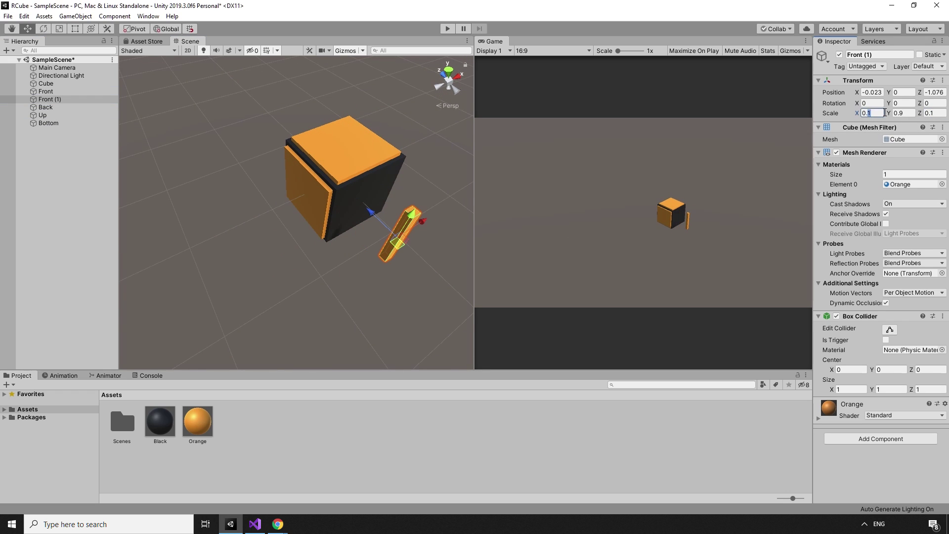
{"action": "type", "text": "9"}
- Place the duplicated panel against the cube's side at X 0 and Z -0.5, and rename it Right
{"action": "left_click_drag", "start_coordinate": [371, 212], "coordinate": [344, 182]}
{"action": "left_click", "coordinate": [871, 92]}
{"action": "type", "text": "0"}
{"action": "left_click_drag", "start_coordinate": [316, 213], "coordinate": [435, 220], "text": "alt"}
{"action": "left_click", "coordinate": [62, 100]}
{"action": "type", "text": "Right"}
{"action": "key", "text": "Return"}
- Duplicate the Right panel as Left and place it on the cube's opposite side at Z 0.5
{"action": "key", "text": "ctrl+d"}
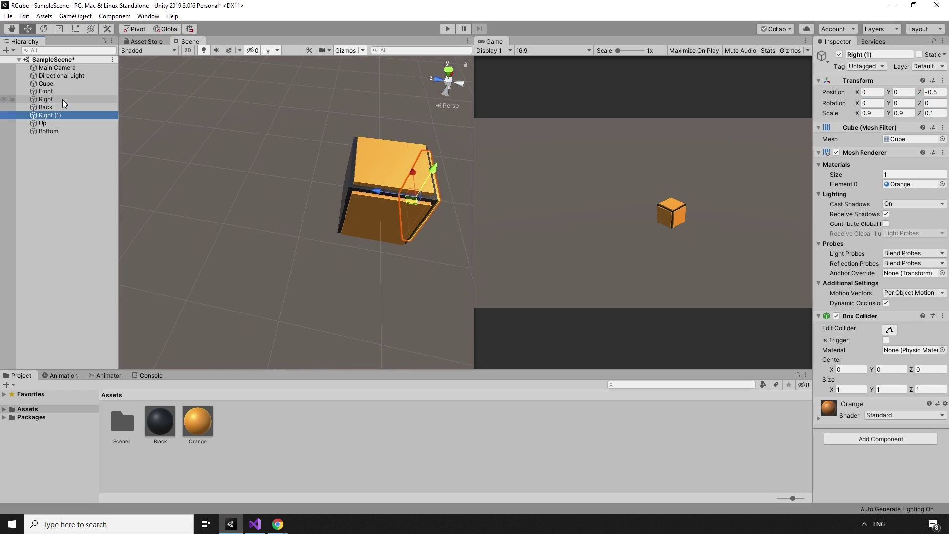
{"action": "key", "text": "F2"}
{"action": "type", "text": "Left"}
{"action": "key", "text": "Return"}
{"action": "left_click_drag", "start_coordinate": [376, 191], "coordinate": [299, 184]}
{"action": "left_click", "coordinate": [934, 93]}
{"action": "type", "text": "0.5"}
{"action": "left_click", "coordinate": [445, 277]}
- Dock the Game view beside the Scene view in one tab group and frame the cube in the Scene view
{"action": "left_click_drag", "start_coordinate": [494, 41], "coordinate": [223, 41]}
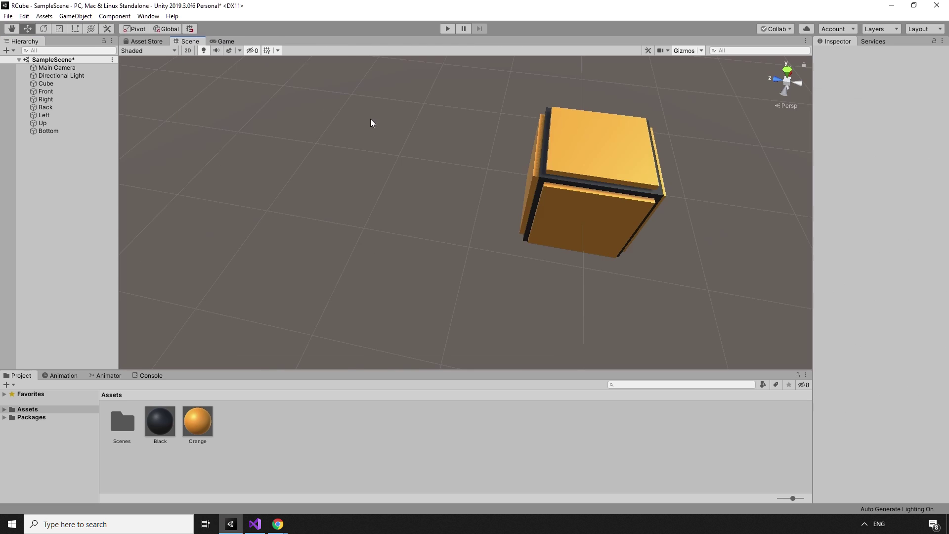
{"action": "left_click", "coordinate": [675, 218]}
{"action": "left_click_drag", "start_coordinate": [370, 119], "coordinate": [587, 184], "text": "alt"}
{"action": "key", "text": "f"}
{"action": "left_click", "coordinate": [597, 218]}
{"action": "scroll", "coordinate": [586, 184], "scroll_direction": "down", "scroll_amount": 3}
- Create a material named Yellow with a yellow albedo colour and apply it to the Up panel
{"action": "right_click", "coordinate": [288, 430]}
{"action": "mouse_move", "coordinate": [346, 208]}
{"action": "left_click", "coordinate": [476, 271]}
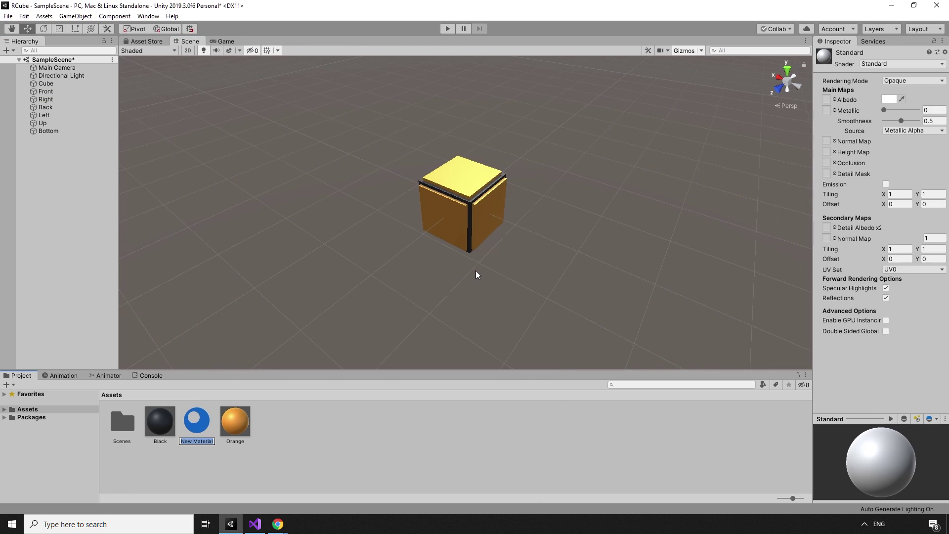
{"action": "type", "text": "Yellow"}
{"action": "key", "text": "Return"}
{"action": "left_click", "coordinate": [889, 99]}
{"action": "left_click", "coordinate": [681, 328]}
{"action": "left_click", "coordinate": [715, 92]}
{"action": "left_click_drag", "start_coordinate": [234, 421], "coordinate": [55, 124]}
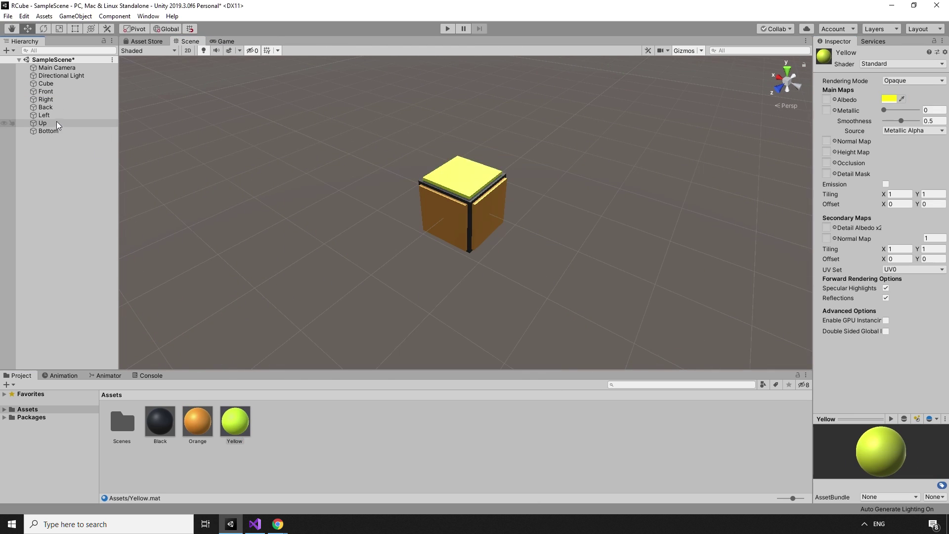
- Create a material named Blue in the Assets folder
{"action": "right_click", "coordinate": [297, 423]}
{"action": "mouse_move", "coordinate": [371, 178]}
{"action": "left_click", "coordinate": [515, 285]}
{"action": "type", "text": "Blue"}
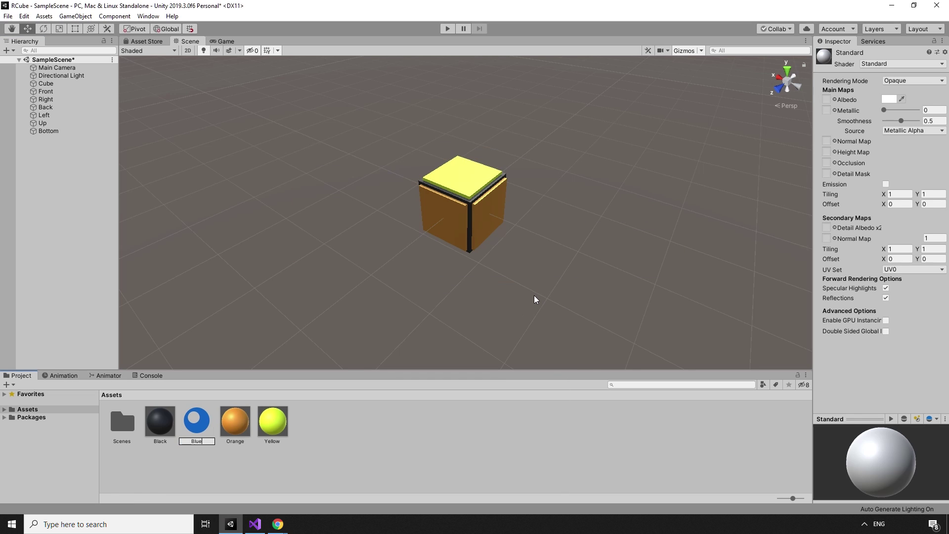
{"action": "key", "text": "Return"}
- Make the Blue material's albedo blue with red and green at 0, and apply it to the Right panel
{"action": "left_click", "coordinate": [889, 99]}
{"action": "left_click", "coordinate": [702, 267]}
{"action": "type", "text": "0"}
{"action": "left_click", "coordinate": [701, 254]}
{"action": "type", "text": "0"}
{"action": "left_click", "coordinate": [713, 93]}
{"action": "left_click_drag", "start_coordinate": [197, 421], "coordinate": [55, 99]}
{"action": "left_click", "coordinate": [55, 99]}
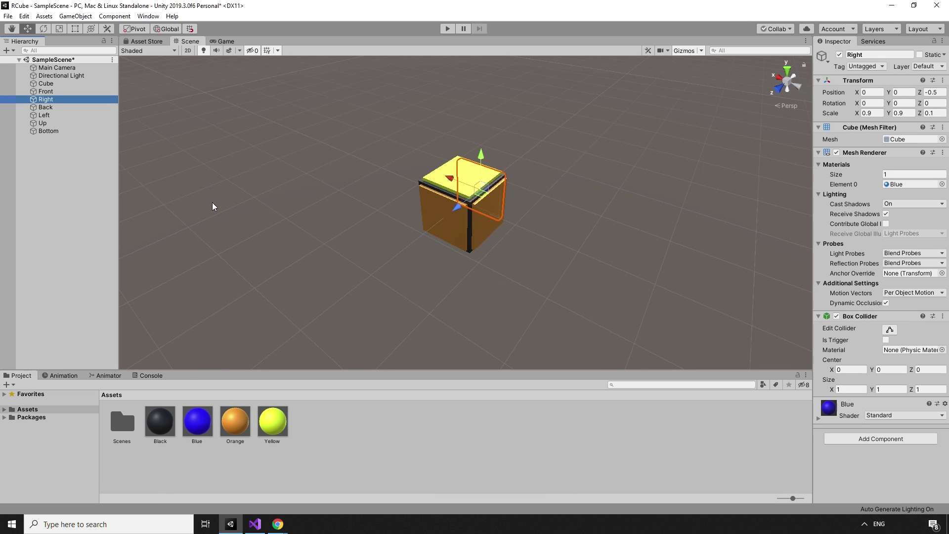
- Create a material named Green in the Assets folder
{"action": "left_click", "coordinate": [59, 92]}
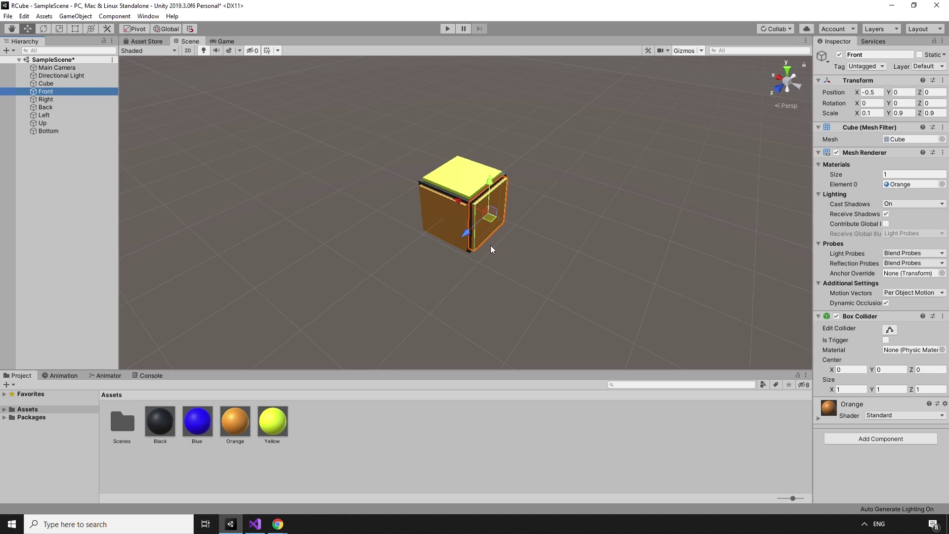
{"action": "left_click", "coordinate": [357, 392]}
{"action": "left_click_drag", "start_coordinate": [643, 284], "coordinate": [584, 283], "text": "alt"}
{"action": "right_click", "coordinate": [384, 413]}
{"action": "mouse_move", "coordinate": [449, 173]}
{"action": "left_click", "coordinate": [564, 281]}
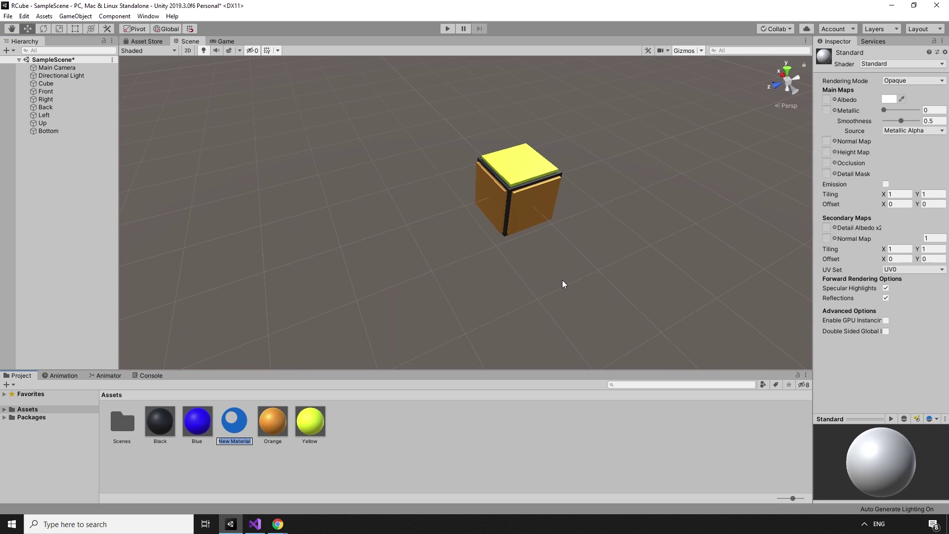
{"action": "type", "text": "Green"}
{"action": "key", "text": "Return"}
- Make the Green material's albedo a fully saturated green with red at 0, and apply it to the Left panel
{"action": "left_click", "coordinate": [890, 99]}
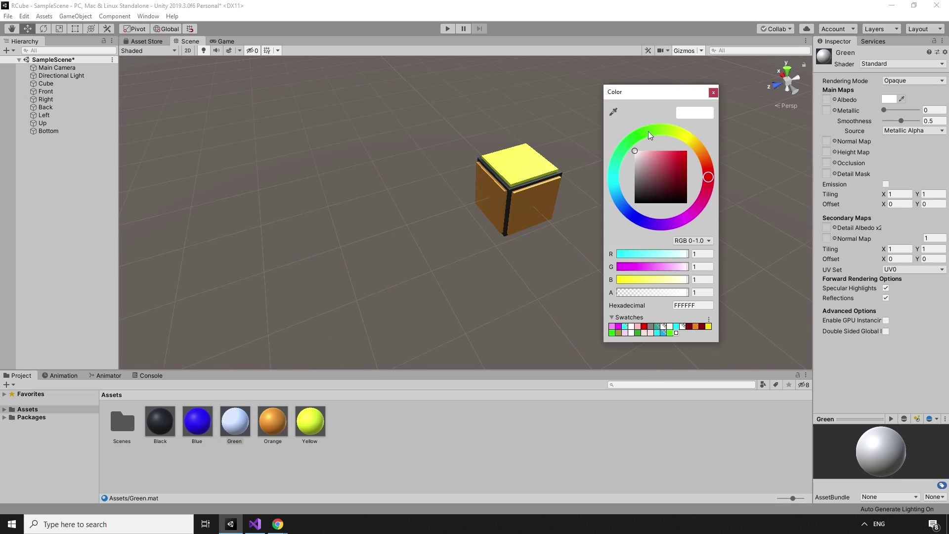
{"action": "left_click", "coordinate": [646, 132]}
{"action": "left_click_drag", "start_coordinate": [677, 159], "coordinate": [710, 127]}
{"action": "left_click", "coordinate": [702, 254]}
{"action": "type", "text": "0"}
{"action": "left_click", "coordinate": [713, 93]}
{"action": "left_click_drag", "start_coordinate": [234, 421], "coordinate": [69, 117]}
- Create a material named Red with albedo colour FF0000 and apply it to the Back panel
{"action": "right_click", "coordinate": [381, 423]}
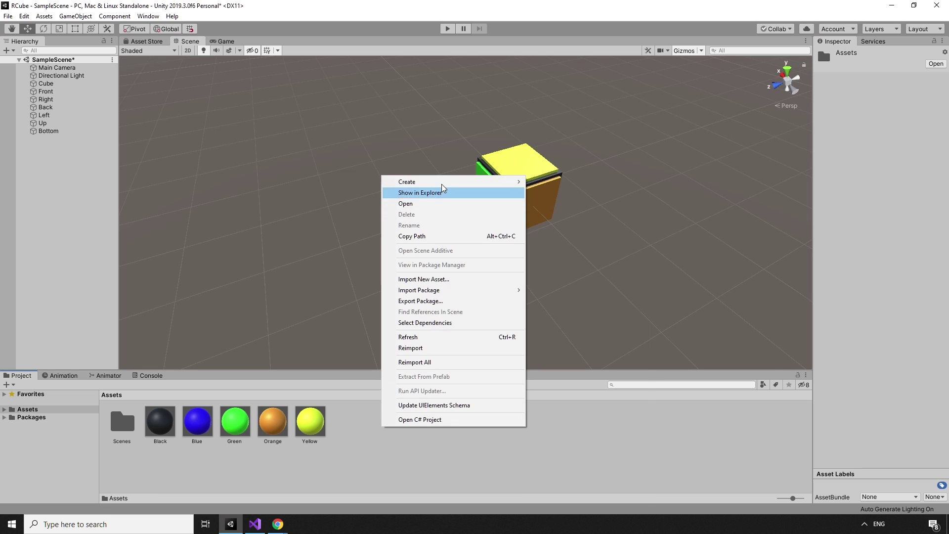
{"action": "mouse_move", "coordinate": [441, 181]}
{"action": "left_click", "coordinate": [564, 285]}
{"action": "key", "text": "Return"}
{"action": "left_click", "coordinate": [889, 99]}
{"action": "left_click_drag", "start_coordinate": [677, 158], "coordinate": [711, 104]}
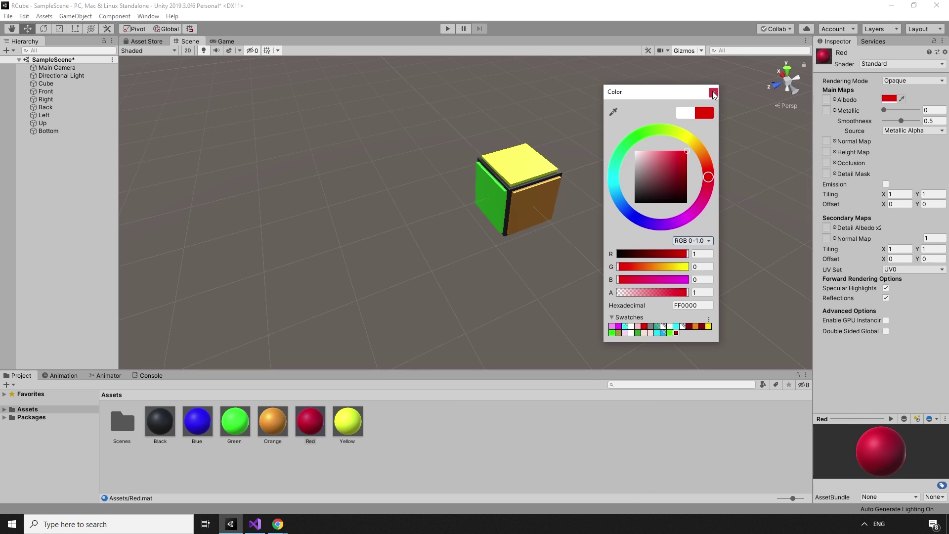
{"action": "left_click", "coordinate": [713, 93]}
{"action": "left_click_drag", "start_coordinate": [310, 422], "coordinate": [57, 109]}
- Create a material named White with the default white albedo and apply it to the Bottom panel
{"action": "right_click", "coordinate": [397, 426]}
{"action": "middle_click_drag", "start_coordinate": [327, 269], "coordinate": [305, 318]}
{"action": "left_click_drag", "start_coordinate": [306, 318], "coordinate": [632, 252], "text": "alt"}
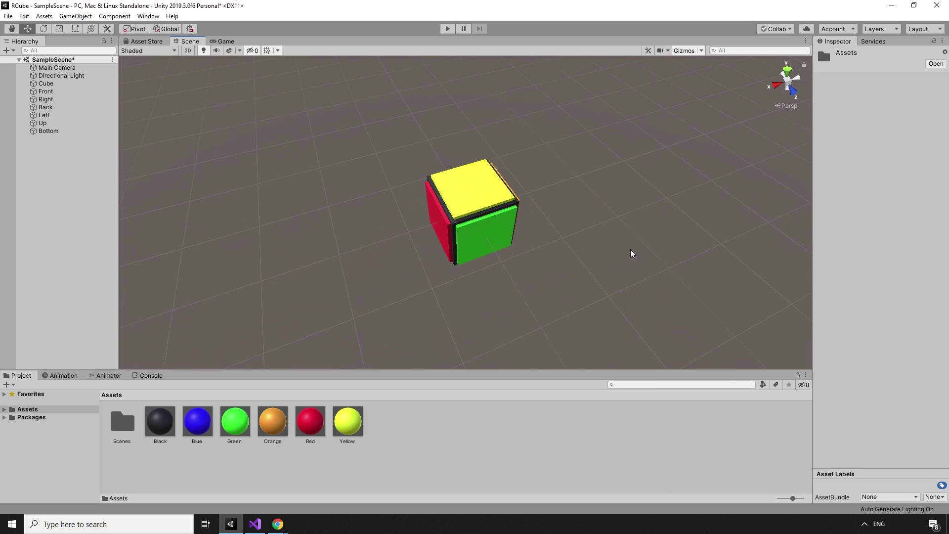
{"action": "middle_click_drag", "start_coordinate": [631, 252], "coordinate": [619, 246]}
{"action": "right_click", "coordinate": [461, 430]}
{"action": "mouse_move", "coordinate": [530, 187]}
{"action": "left_click", "coordinate": [637, 283]}
{"action": "type", "text": "White"}
{"action": "key", "text": "Return"}
{"action": "left_click_drag", "start_coordinate": [347, 421], "coordinate": [78, 132]}
- Examine the cube's coloured panels from several angles in the Scene view and through the game camera
{"action": "left_click_drag", "start_coordinate": [435, 282], "coordinate": [242, 292], "text": "alt"}
{"action": "middle_click_drag", "start_coordinate": [242, 292], "coordinate": [377, 288]}
{"action": "scroll", "coordinate": [395, 253], "scroll_direction": "up", "scroll_amount": 5}
{"action": "scroll", "coordinate": [492, 217], "scroll_direction": "down", "scroll_amount": 5}
{"action": "left_click_drag", "start_coordinate": [492, 216], "coordinate": [490, 272], "text": "alt"}
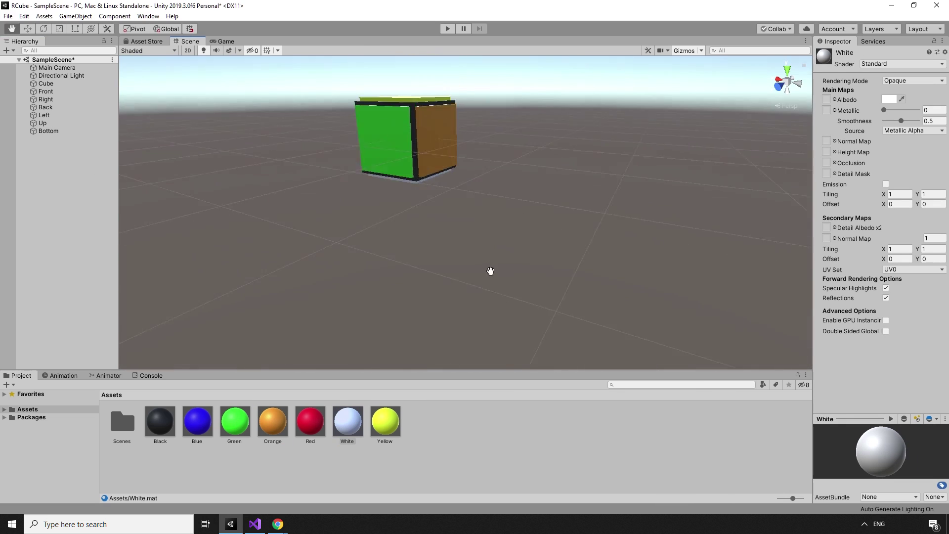
{"action": "middle_click_drag", "start_coordinate": [489, 271], "coordinate": [515, 346]}
{"action": "left_click_drag", "start_coordinate": [481, 223], "coordinate": [482, 253], "text": "alt"}
{"action": "middle_click_drag", "start_coordinate": [481, 252], "coordinate": [474, 279]}
{"action": "scroll", "coordinate": [496, 225], "scroll_direction": "down", "scroll_amount": 2}
{"action": "left_click", "coordinate": [226, 41]}
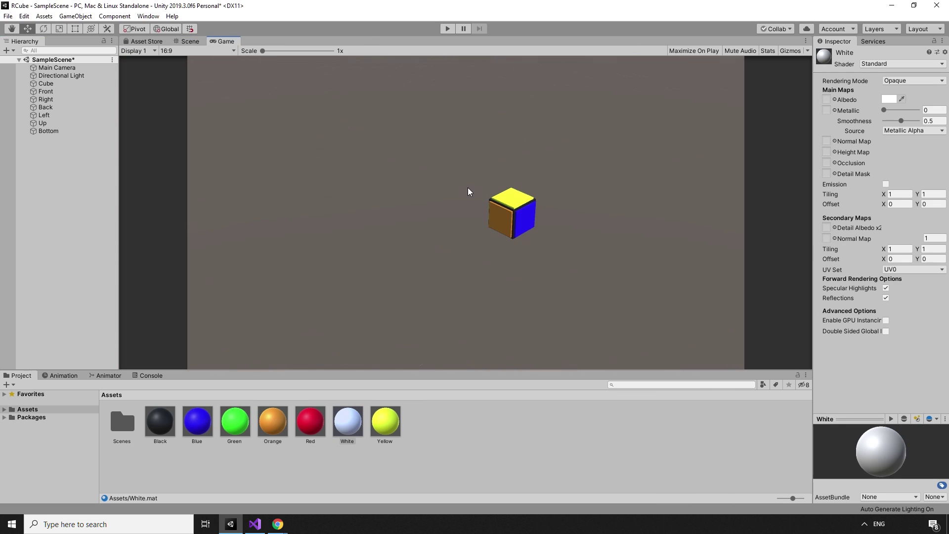
{"action": "left_click", "coordinate": [189, 41]}
{"action": "scroll", "coordinate": [493, 172], "scroll_direction": "down", "scroll_amount": 4}
{"action": "middle_click_drag", "start_coordinate": [502, 184], "coordinate": [489, 216]}
{"action": "left_click", "coordinate": [490, 216]}
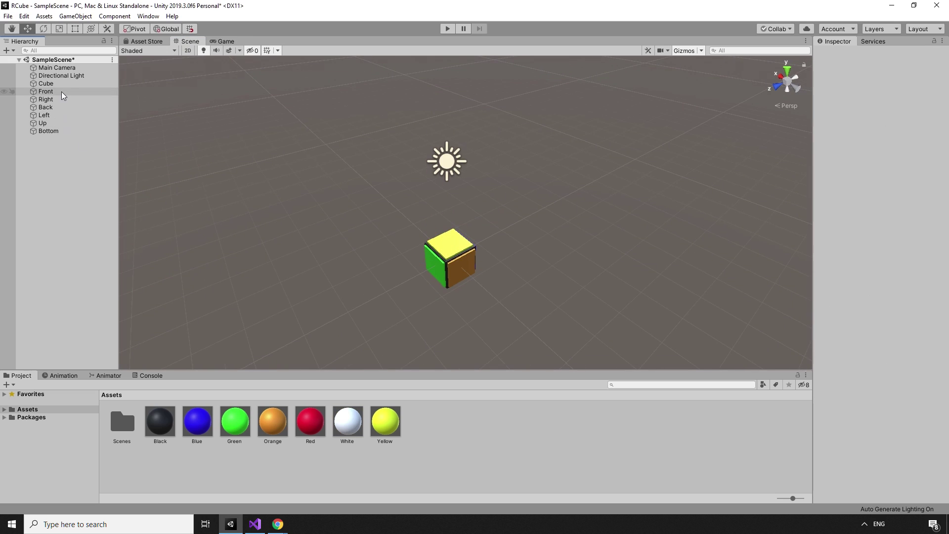
- Make the six face panels, Front through Bottom, children of the black Cube and rename the parent Piece
{"action": "left_click", "coordinate": [61, 91]}
{"action": "left_click", "coordinate": [58, 131], "text": "shift"}
{"action": "left_click_drag", "start_coordinate": [58, 131], "coordinate": [55, 82]}
{"action": "left_click", "coordinate": [55, 82]}
{"action": "left_click", "coordinate": [82, 85]}
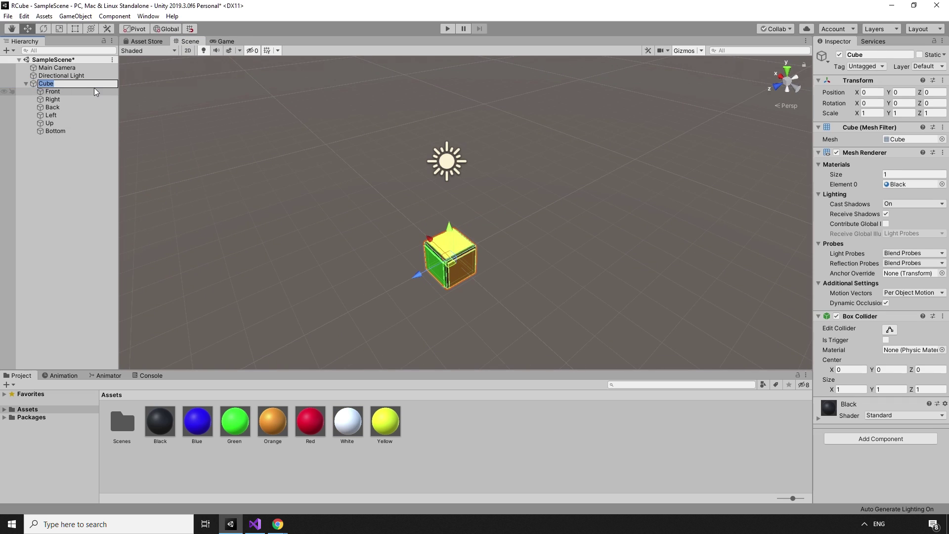
{"action": "type", "text": "Piece"}
{"action": "key", "text": "Return"}
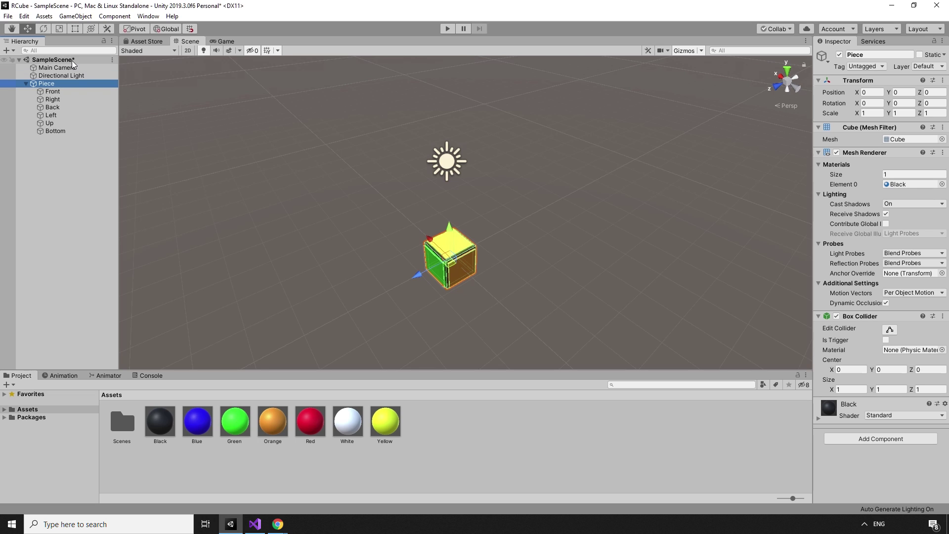
- Create a Materials folder in Assets and move all the colour materials from Black to Yellow into it
{"action": "right_click", "coordinate": [445, 421]}
{"action": "mouse_move", "coordinate": [516, 174]}
{"action": "left_click", "coordinate": [614, 154]}
{"action": "type", "text": "Materials"}
{"action": "key", "text": "Return"}
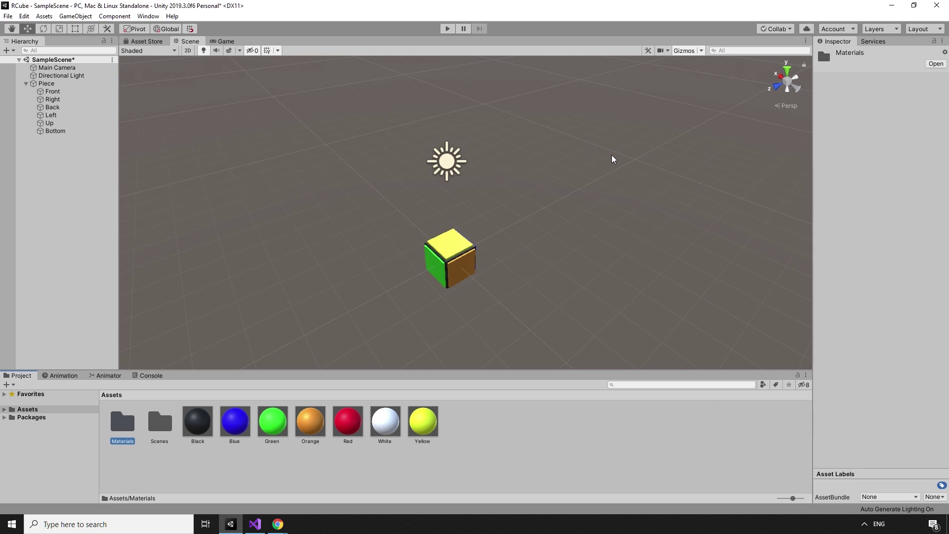
{"action": "left_click", "coordinate": [198, 421]}
{"action": "left_click", "coordinate": [423, 421], "text": "shift"}
{"action": "left_click_drag", "start_coordinate": [423, 422], "coordinate": [124, 424]}
- Create a folder named Prefabs in Assets
{"action": "right_click", "coordinate": [231, 430]}
{"action": "mouse_move", "coordinate": [317, 187]}
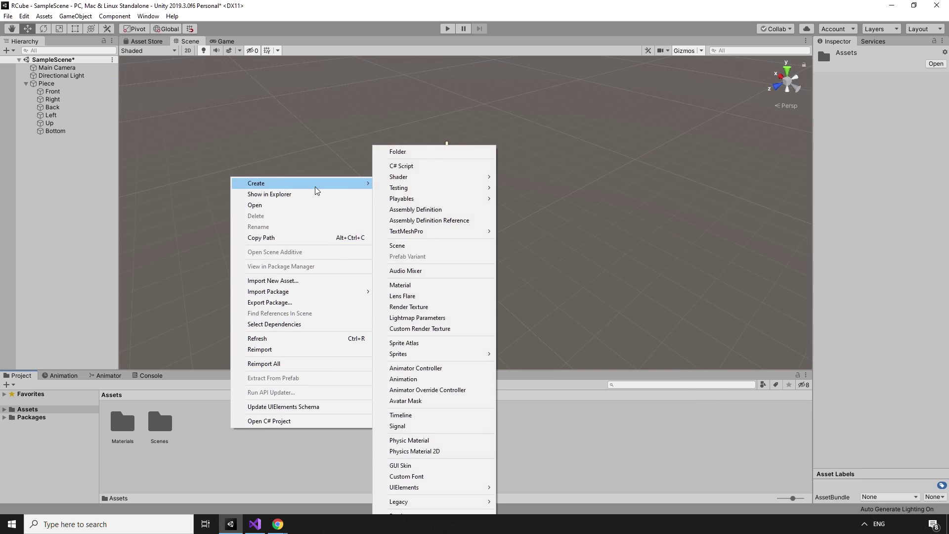
{"action": "left_click", "coordinate": [398, 152]}
{"action": "type", "text": "Prefabs"}
{"action": "key", "text": "Return"}
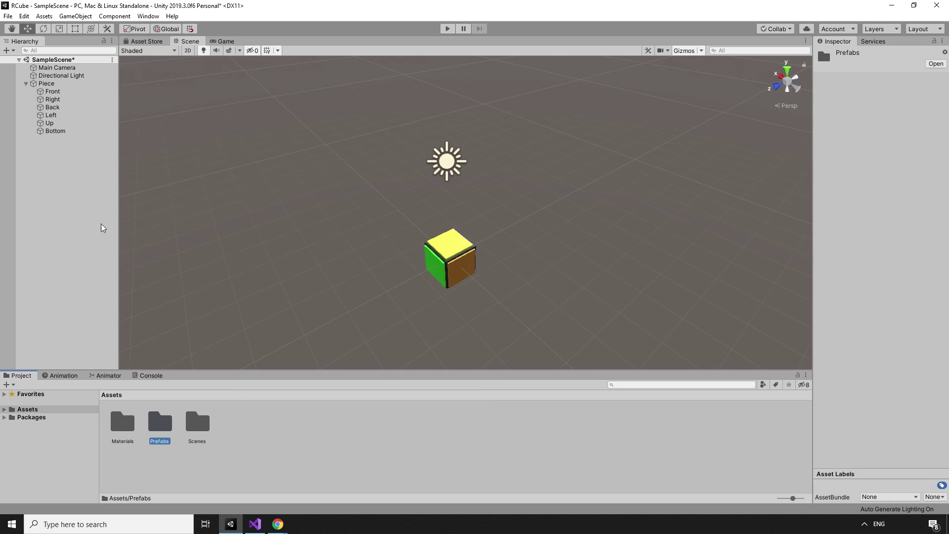
- Save Piece as a prefab in the Prefabs folder and move the Materials folder into Prefabs
{"action": "double_click", "coordinate": [158, 426]}
{"action": "left_click_drag", "start_coordinate": [49, 84], "coordinate": [170, 435]}
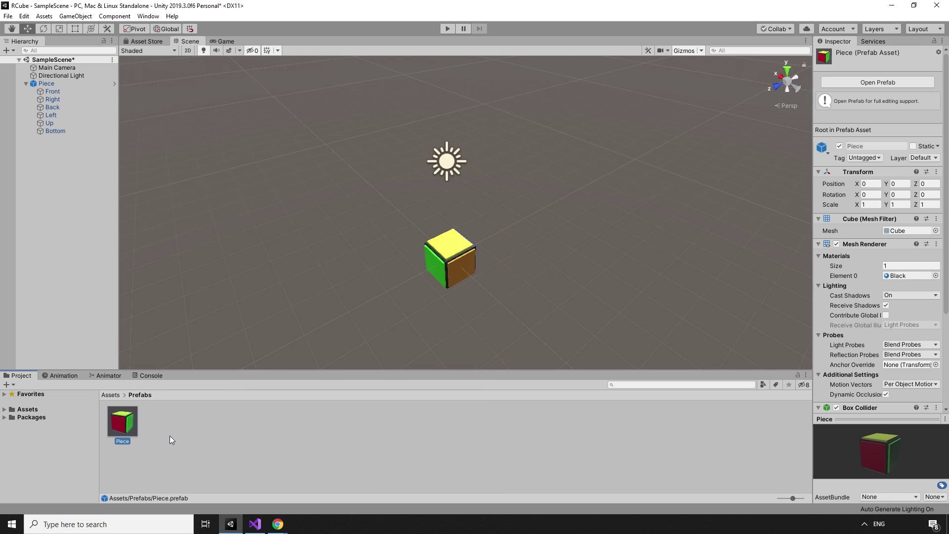
{"action": "left_click", "coordinate": [4, 409]}
{"action": "left_click_drag", "start_coordinate": [35, 419], "coordinate": [200, 423]}
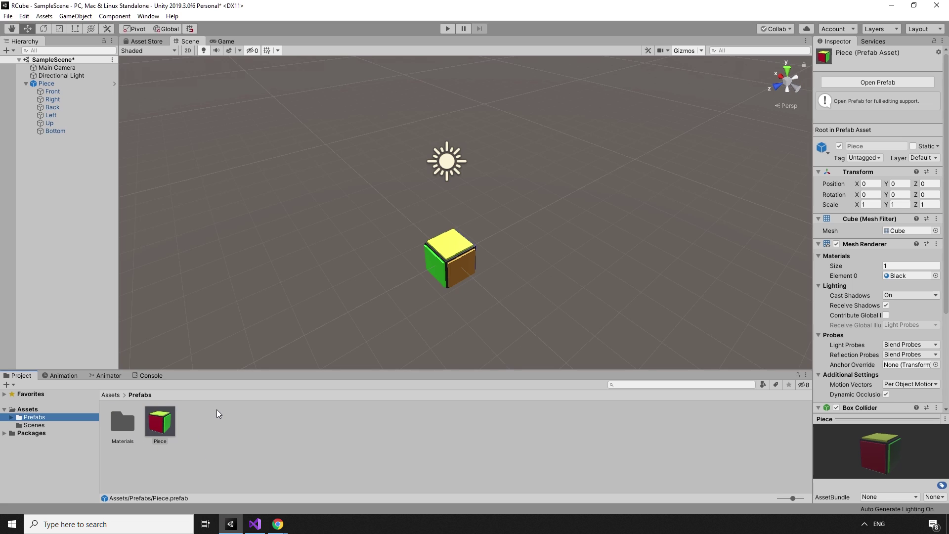
- Duplicate Piece twice and line the copies up on either side of it along the X axis
{"action": "left_click", "coordinate": [29, 83]}
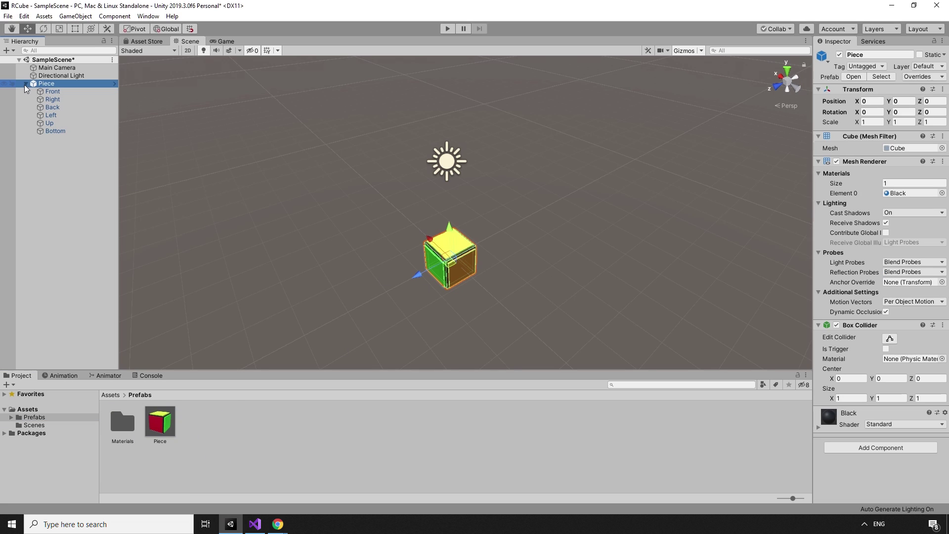
{"action": "left_click", "coordinate": [27, 84]}
{"action": "key", "text": "ctrl+d"}
{"action": "left_click_drag", "start_coordinate": [429, 240], "coordinate": [450, 258]}
{"action": "key", "text": "ctrl+v"}
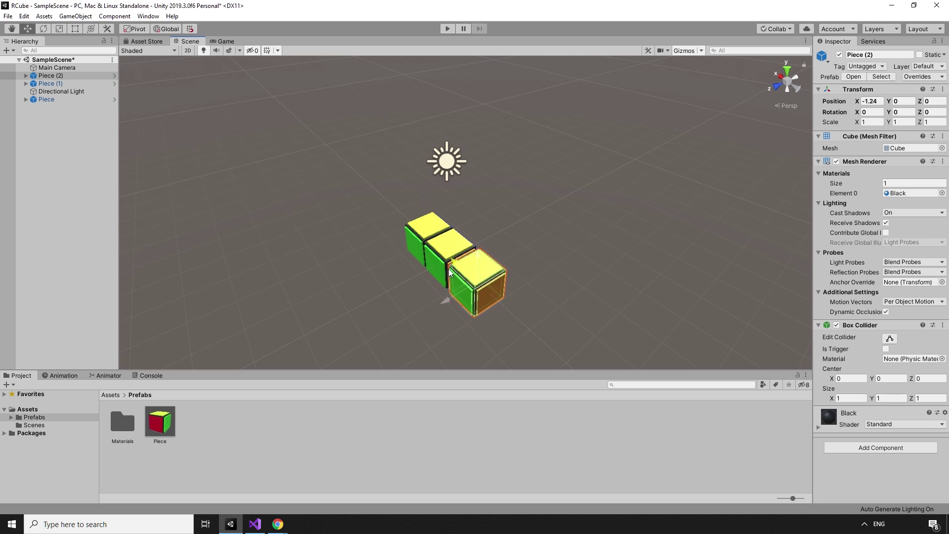
{"action": "left_click", "coordinate": [866, 101]}
{"action": "type", "text": "4"}
- Duplicate the row of three pieces twice and place the copies alongside it to form a 3×3 layer
{"action": "left_click", "coordinate": [573, 257]}
{"action": "key", "text": "ctrl+d"}
{"action": "left_click_drag", "start_coordinate": [606, 242], "coordinate": [415, 304]}
{"action": "key", "text": "ctrl+d"}
{"action": "left_click_drag", "start_coordinate": [398, 257], "coordinate": [428, 242]}
{"action": "left_click", "coordinate": [574, 222]}
{"action": "left_click_drag", "start_coordinate": [574, 222], "coordinate": [396, 217], "text": "alt"}
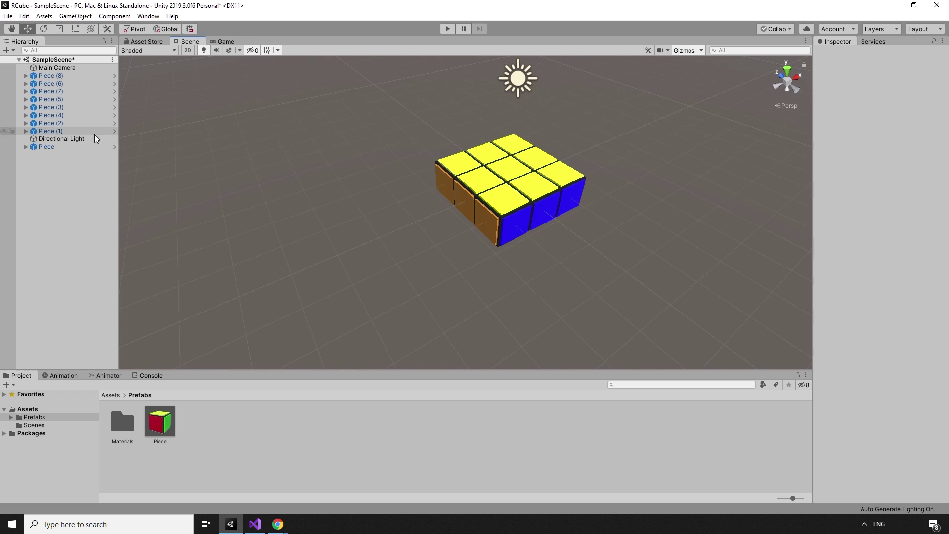
- Duplicate the nine-piece layer and move the copy one piece height down along Y, directly below the original
{"action": "left_click_drag", "start_coordinate": [89, 138], "coordinate": [64, 73]}
{"action": "left_click", "coordinate": [346, 198]}
{"action": "middle_click_drag", "start_coordinate": [346, 198], "coordinate": [292, 238]}
{"action": "left_click", "coordinate": [74, 147]}
{"action": "left_click", "coordinate": [94, 84], "text": "shift"}
{"action": "key", "text": "ctrl+d"}
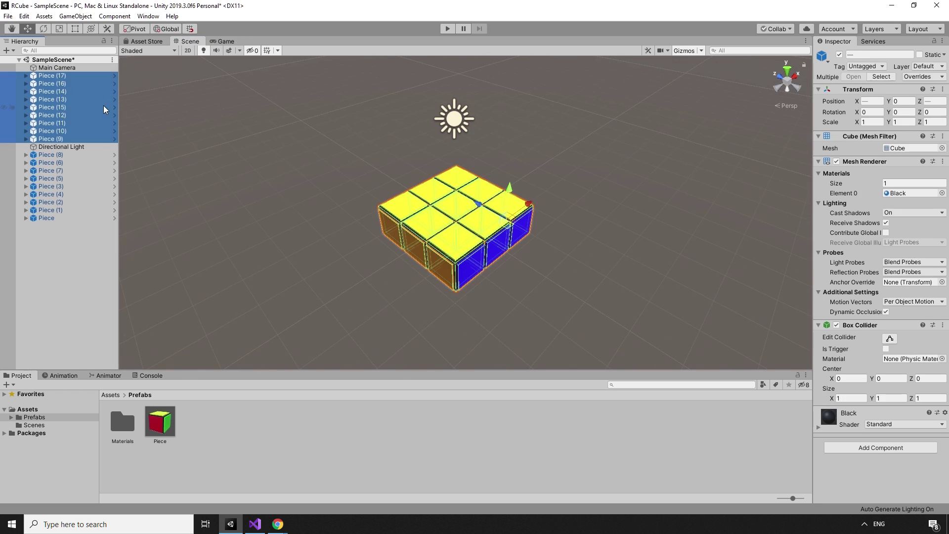
{"action": "left_click_drag", "start_coordinate": [507, 190], "coordinate": [513, 221]}
{"action": "left_click", "coordinate": [904, 101]}
{"action": "type", "text": "-1.05"}
- Delete the centre Piece of the original layer
{"action": "left_click", "coordinate": [618, 208]}
{"action": "left_click", "coordinate": [455, 210]}
{"action": "key", "text": "Delete"}
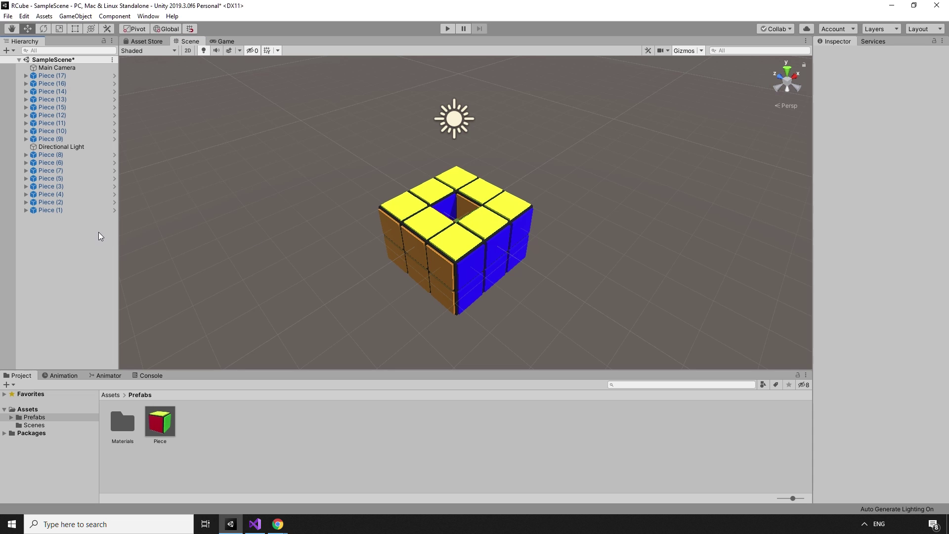
- Place a third full nine-piece layer on top at Y 1 and list Directional Light above the pieces
{"action": "key", "text": "ctrl+v"}
{"action": "left_click_drag", "start_coordinate": [484, 209], "coordinate": [495, 183]}
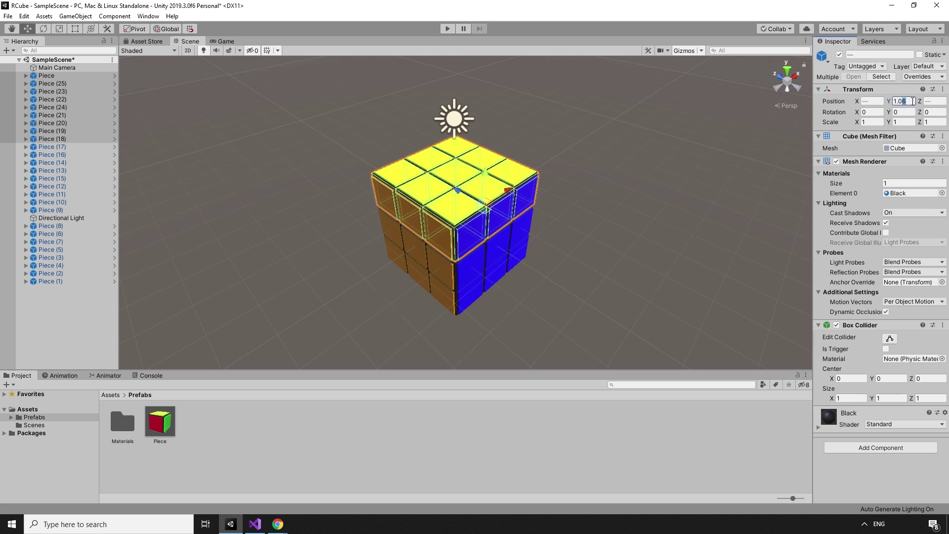
{"action": "key", "text": "BackSpace"}
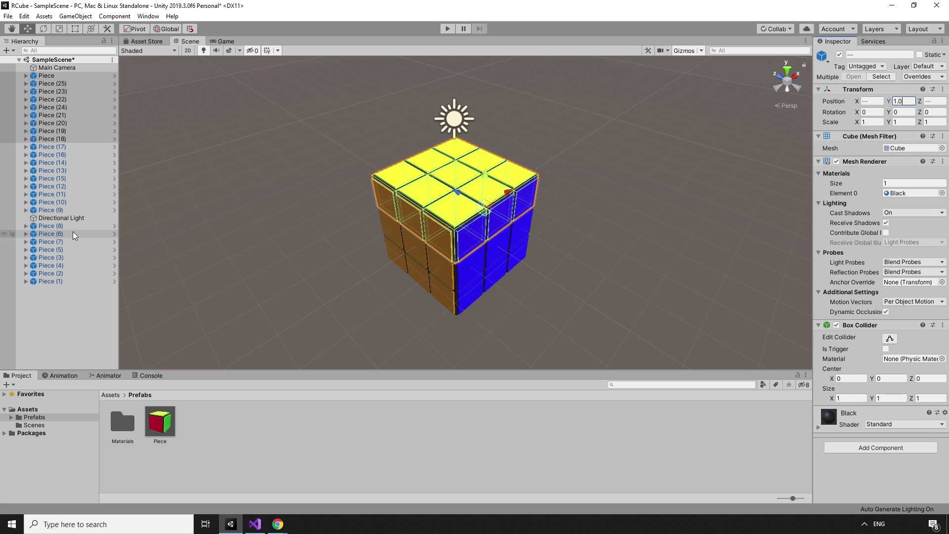
{"action": "left_click_drag", "start_coordinate": [62, 218], "coordinate": [55, 72]}
{"action": "left_click", "coordinate": [323, 212]}
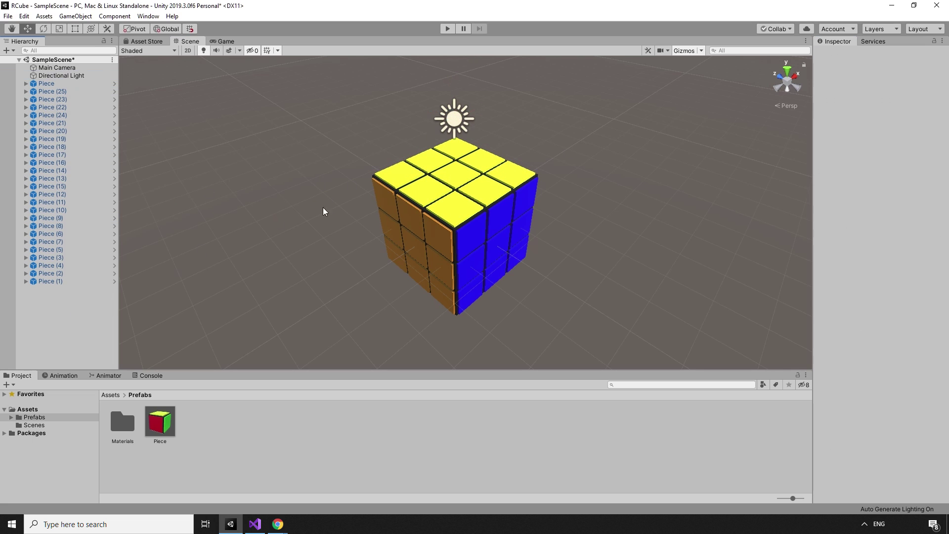
- Create an empty object, reset its position to the origin and rename it Cube
{"action": "right_click", "coordinate": [52, 303]}
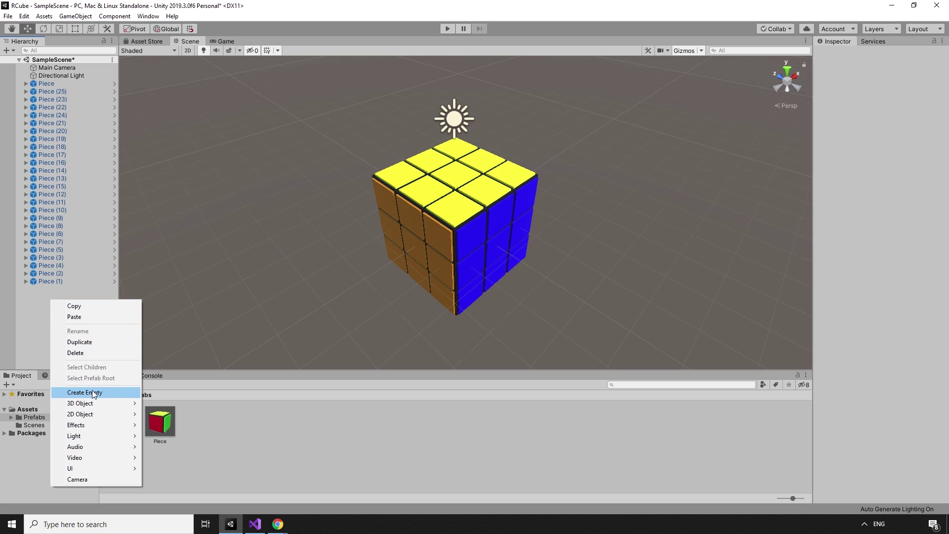
{"action": "left_click", "coordinate": [92, 392]}
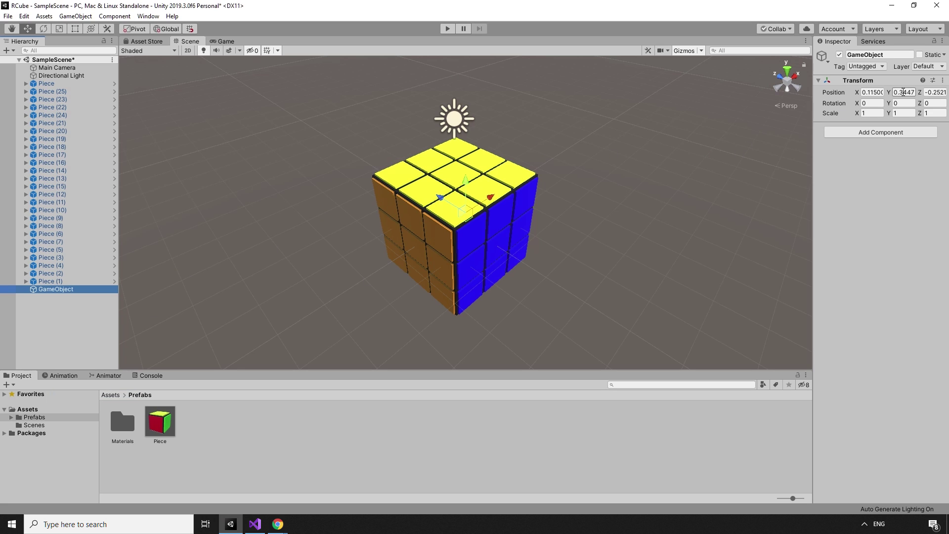
{"action": "left_click", "coordinate": [943, 80]}
{"action": "left_click", "coordinate": [863, 91]}
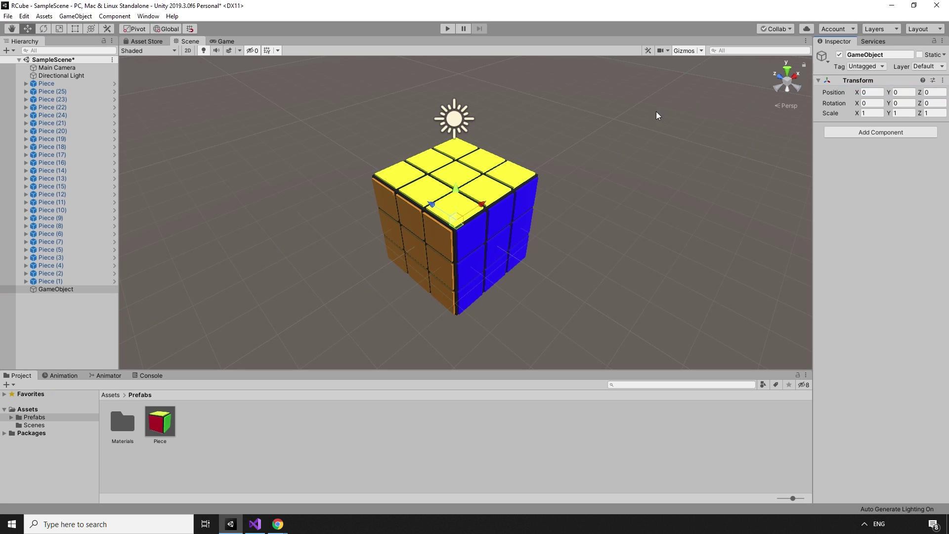
{"action": "left_click", "coordinate": [59, 290]}
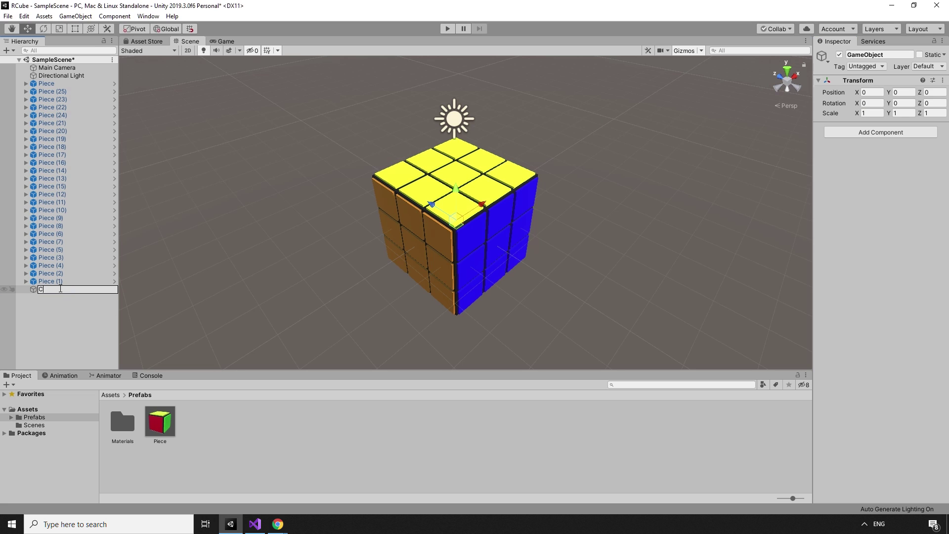
{"action": "type", "text": "Cube"}
{"action": "key", "text": "Return"}
- Make all the pieces, from Piece to Piece (1), children of Cube
{"action": "left_click", "coordinate": [59, 280]}
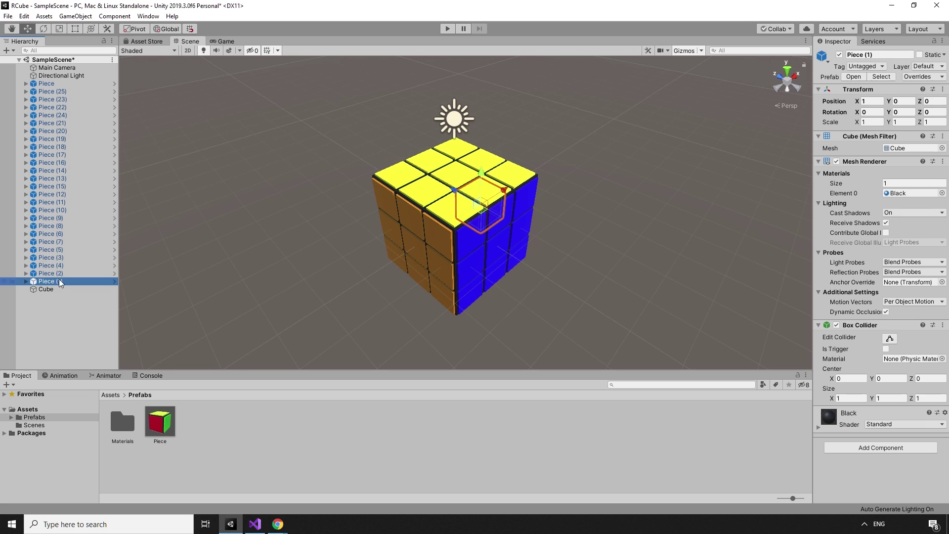
{"action": "left_click", "coordinate": [58, 85], "text": "shift"}
{"action": "left_click_drag", "start_coordinate": [56, 84], "coordinate": [53, 291]}
{"action": "left_click", "coordinate": [26, 83]}
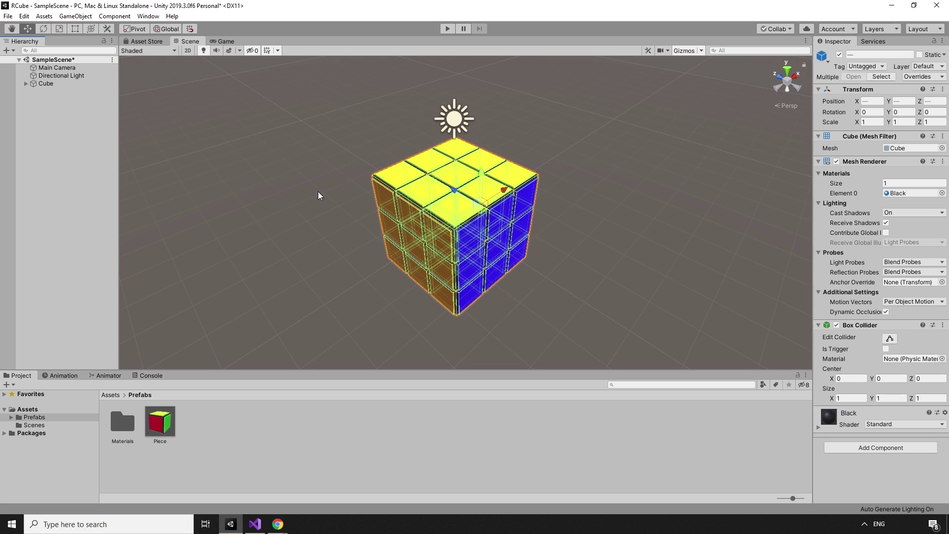
- Create an empty object at the origin named CubeHolder and make Cube its child
{"action": "left_click", "coordinate": [173, 124]}
{"action": "right_click", "coordinate": [77, 122]}
{"action": "left_click", "coordinate": [130, 216]}
{"action": "left_click", "coordinate": [934, 82]}
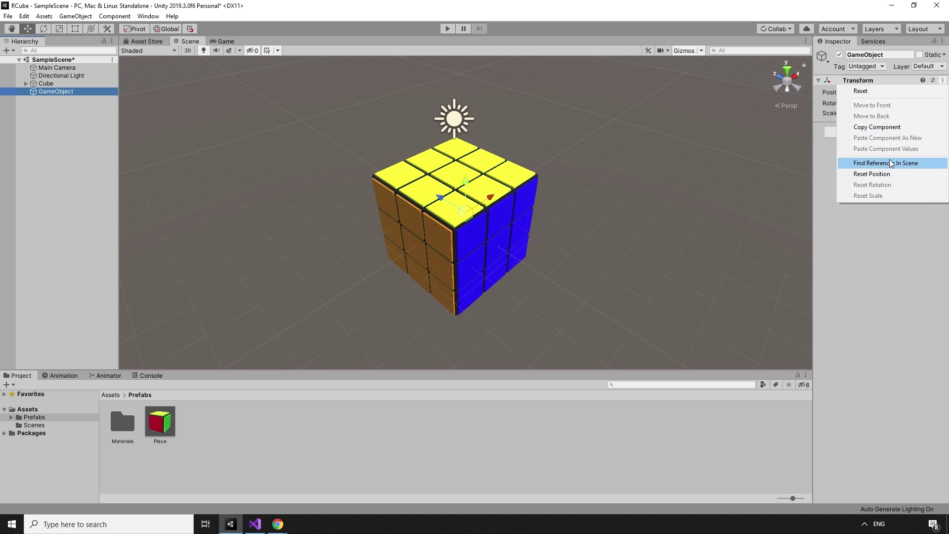
{"action": "left_click", "coordinate": [888, 173]}
{"action": "left_click", "coordinate": [49, 91]}
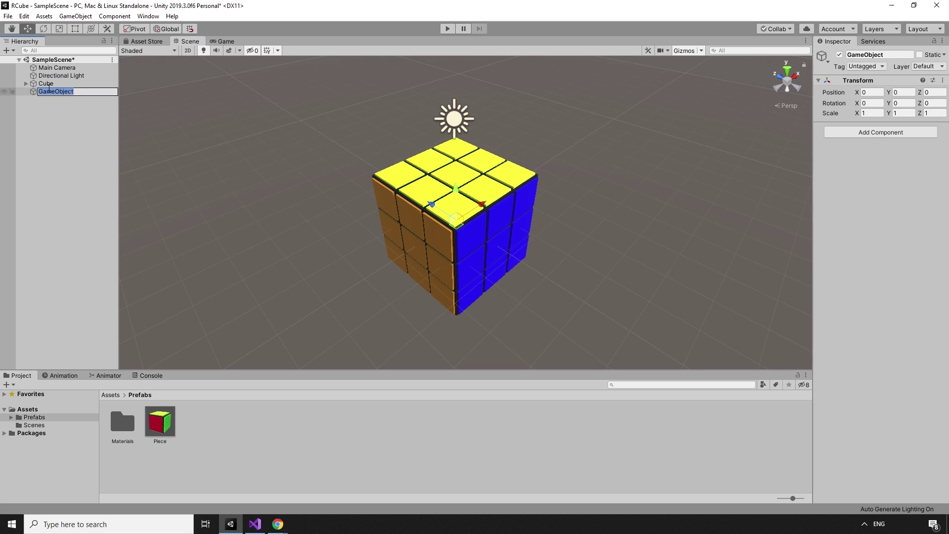
{"action": "type", "text": "CubeHolder"}
{"action": "key", "text": "Return"}
{"action": "left_click_drag", "start_coordinate": [48, 84], "coordinate": [52, 92]}
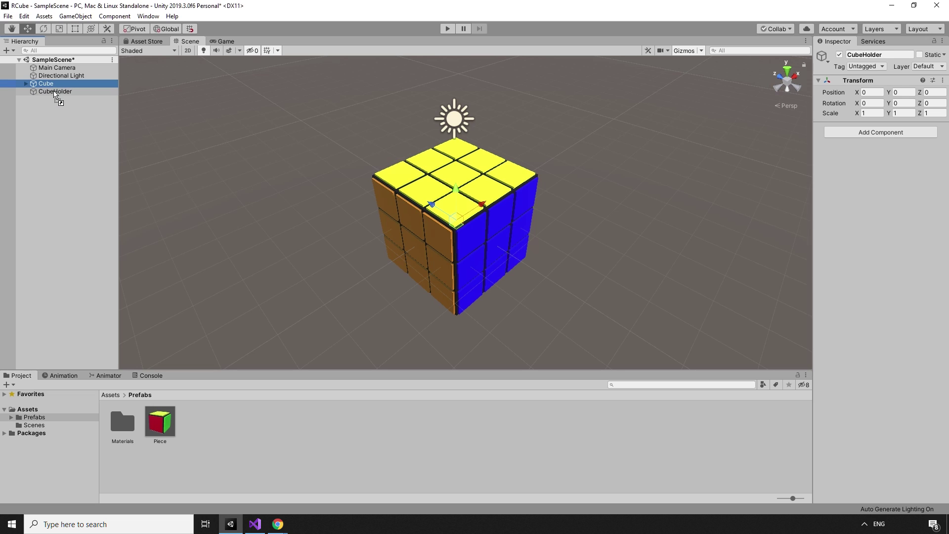
- Try rotating the assembled cube in the scene and undo the rotation
{"action": "key", "text": "e"}
{"action": "left_click_drag", "start_coordinate": [460, 163], "coordinate": [457, 186]}
{"action": "key", "text": "ctrl+z"}
{"action": "key", "text": "ctrl+z"}
{"action": "left_click", "coordinate": [317, 99]}
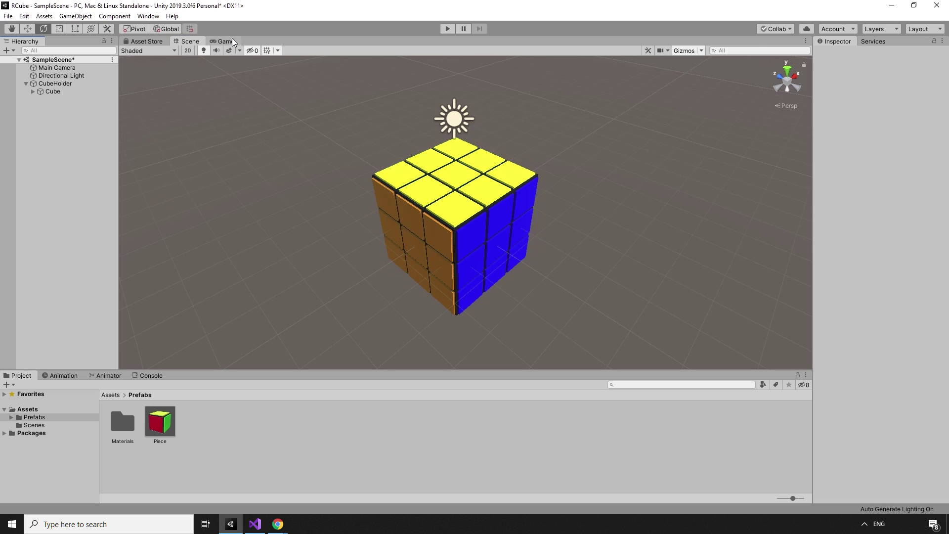
- Check the cube in the Game view and add a Quad as a child of Main Camera
{"action": "left_click", "coordinate": [230, 41]}
{"action": "left_click", "coordinate": [191, 41]}
{"action": "scroll", "coordinate": [396, 109], "scroll_direction": "down", "scroll_amount": 3}
{"action": "right_click_drag", "start_coordinate": [512, 124], "coordinate": [472, 120]}
{"action": "left_click_drag", "start_coordinate": [472, 119], "coordinate": [435, 121], "text": "alt"}
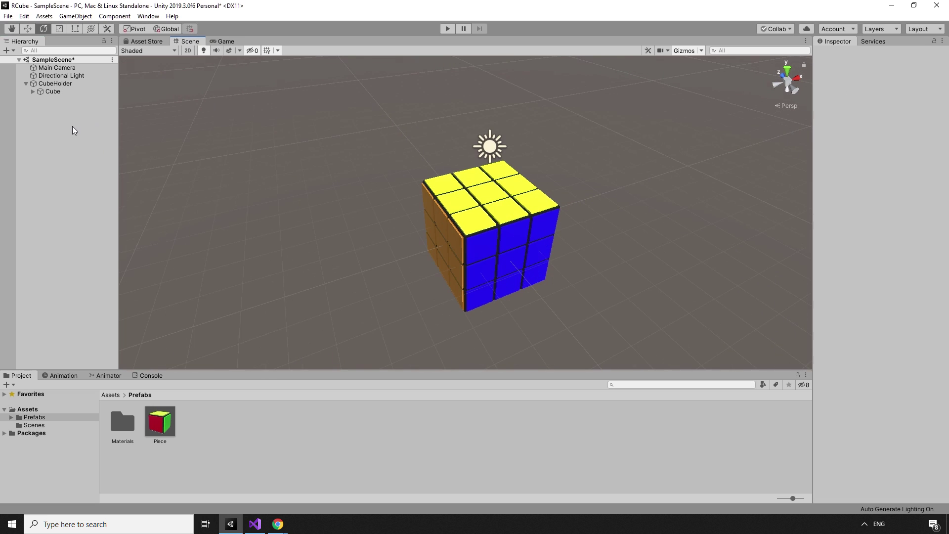
{"action": "right_click", "coordinate": [61, 68]}
{"action": "mouse_move", "coordinate": [110, 173]}
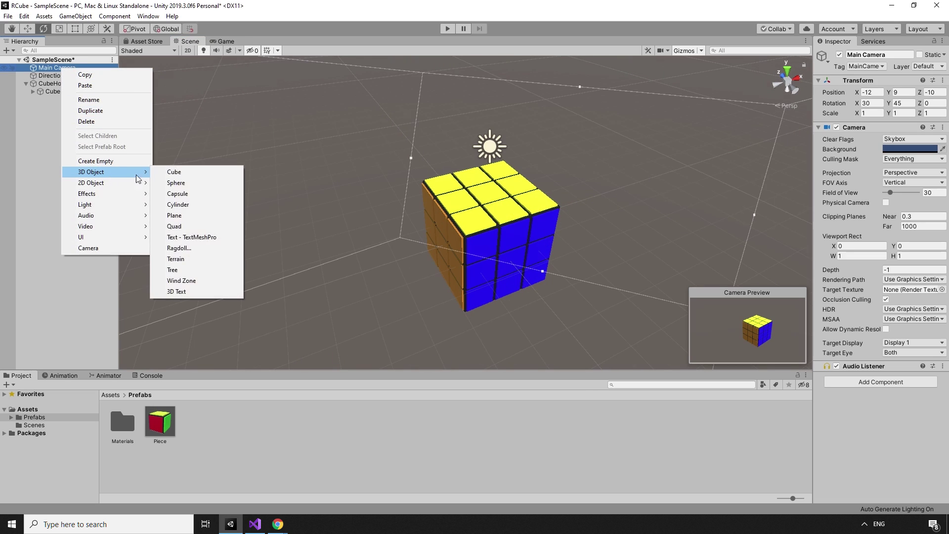
{"action": "left_click", "coordinate": [185, 230]}
- Scale the Quad to X 40 and Y 20 and set its Z position to 25, behind the cube
{"action": "scroll", "coordinate": [281, 203], "scroll_direction": "down", "scroll_amount": 6}
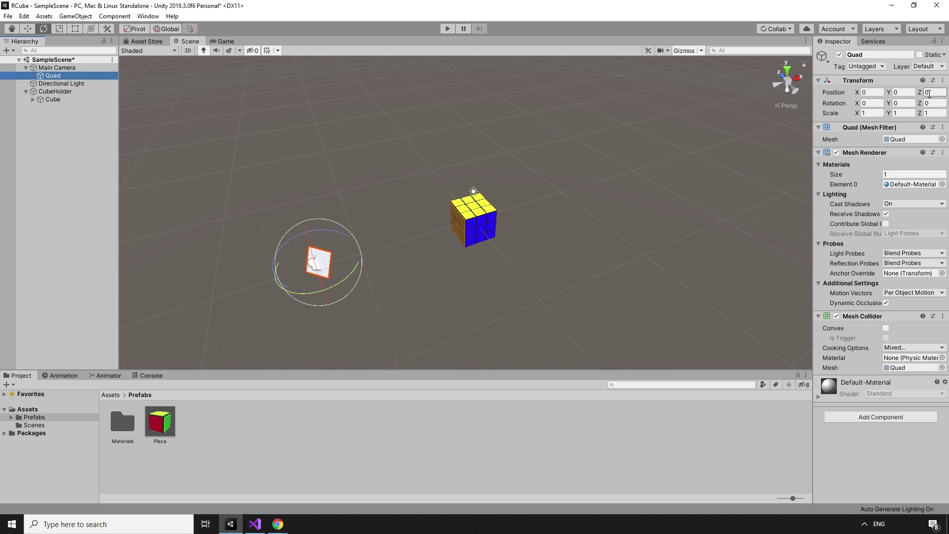
{"action": "left_click", "coordinate": [875, 113]}
{"action": "type", "text": "40"}
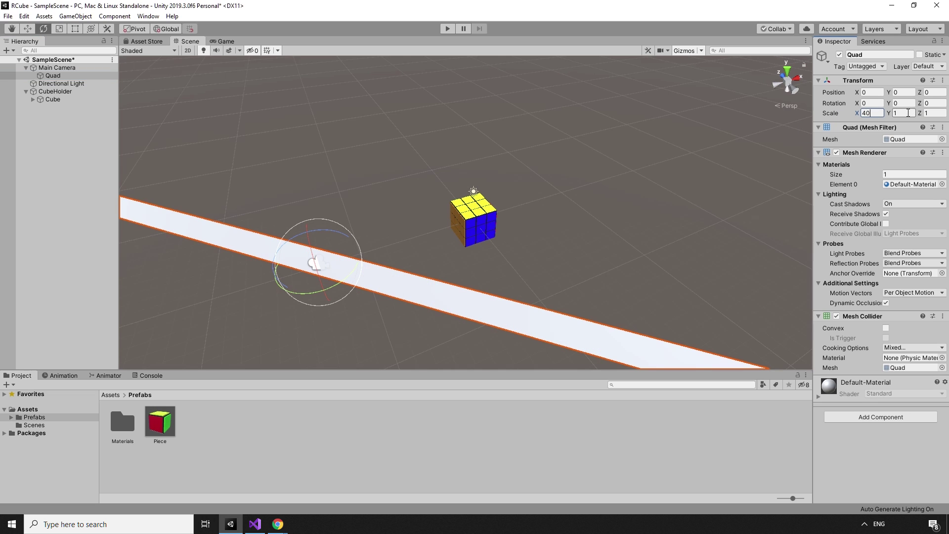
{"action": "type", "text": "20"}
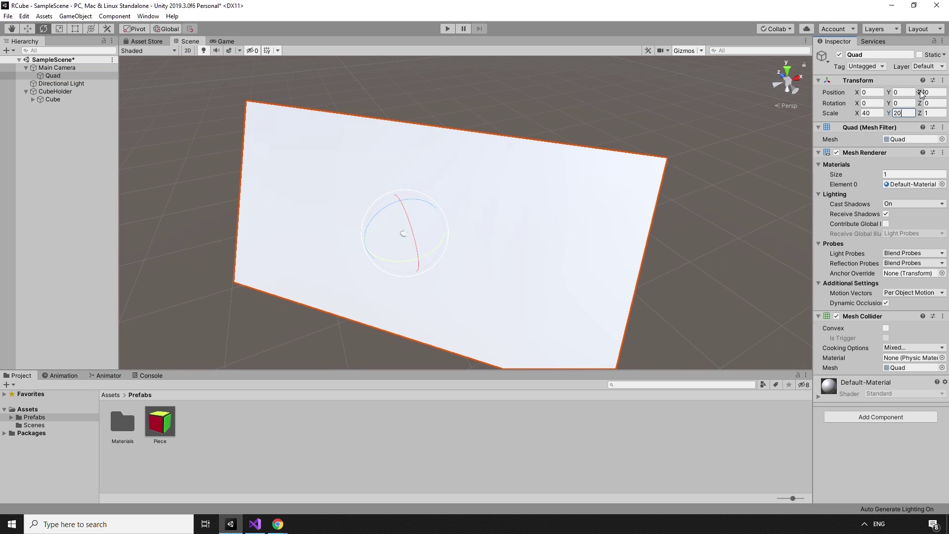
{"action": "left_click_drag", "start_coordinate": [921, 94], "coordinate": [409, 120]}
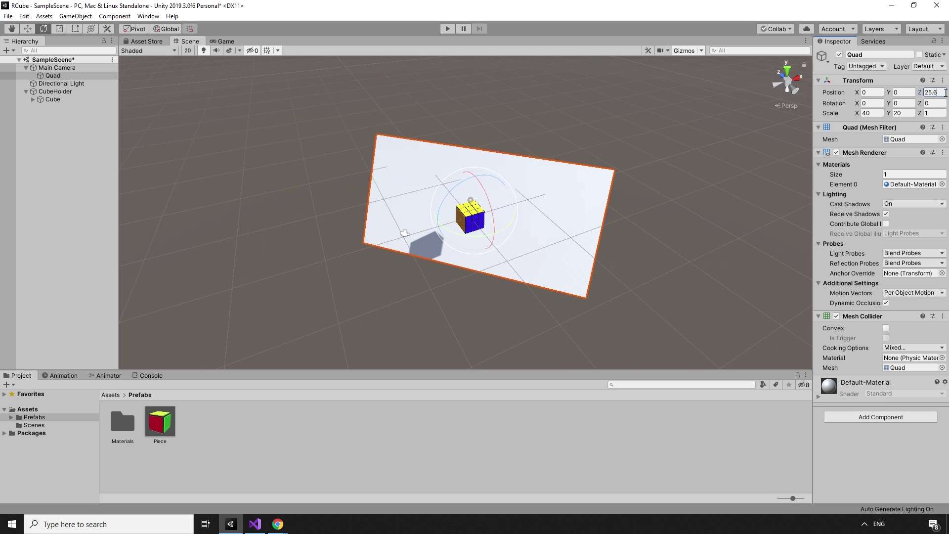
{"action": "left_click", "coordinate": [693, 198]}
- Turn off Receive Shadows on the background Quad
{"action": "middle_click_drag", "start_coordinate": [593, 201], "coordinate": [659, 202]}
{"action": "left_click_drag", "start_coordinate": [659, 201], "coordinate": [676, 214], "text": "alt"}
{"action": "scroll", "coordinate": [658, 207], "scroll_direction": "up", "scroll_amount": 5}
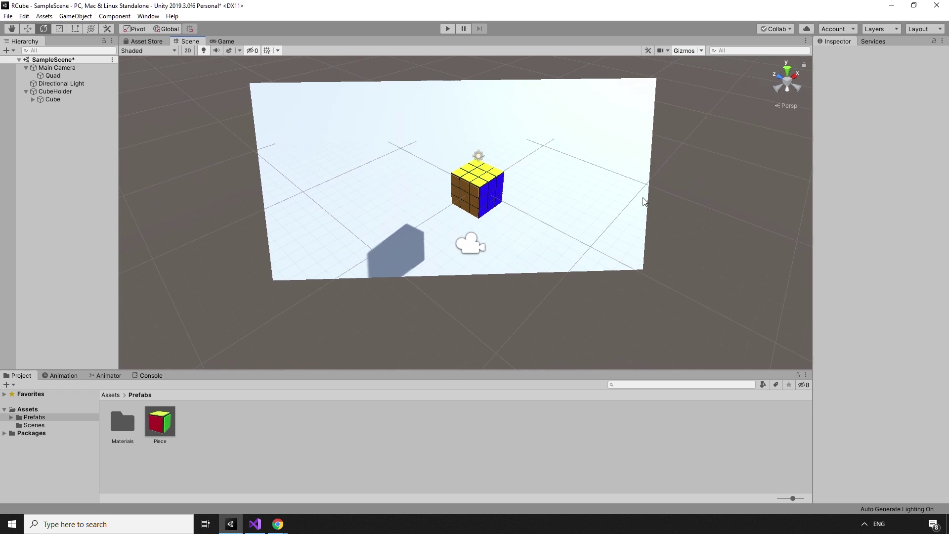
{"action": "right_click_drag", "start_coordinate": [644, 201], "coordinate": [643, 189]}
{"action": "left_click", "coordinate": [552, 233]}
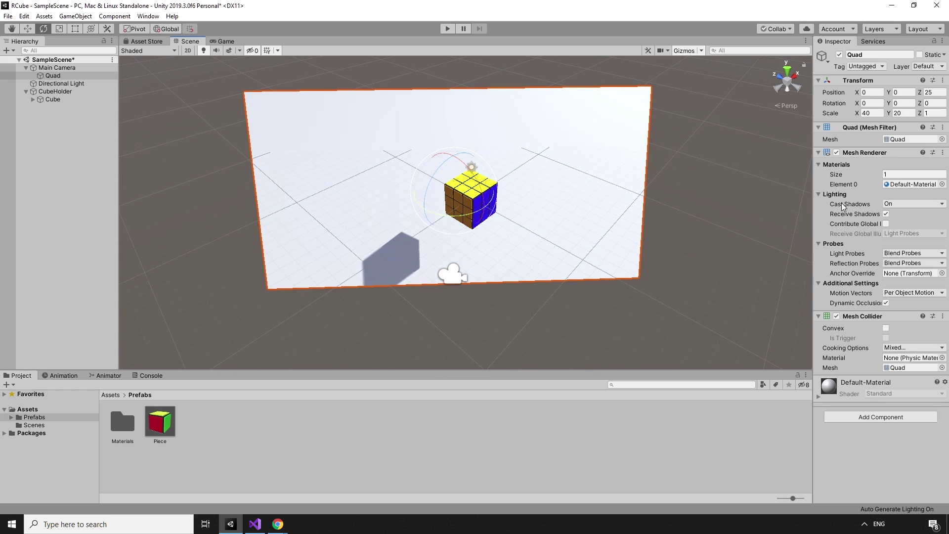
{"action": "left_click", "coordinate": [885, 215]}
{"action": "left_click", "coordinate": [693, 201]}
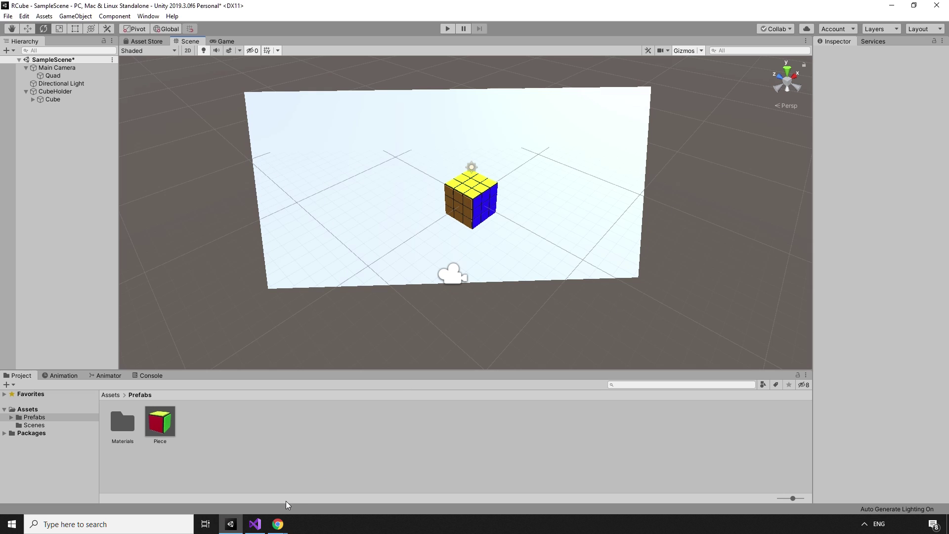
- Switch to Chrome and search Pixabay for "blue sky" images
{"action": "left_click", "coordinate": [278, 524]}
{"action": "left_click", "coordinate": [438, 174]}
{"action": "type", "text": "blue sky"}
{"action": "key", "text": "Return"}
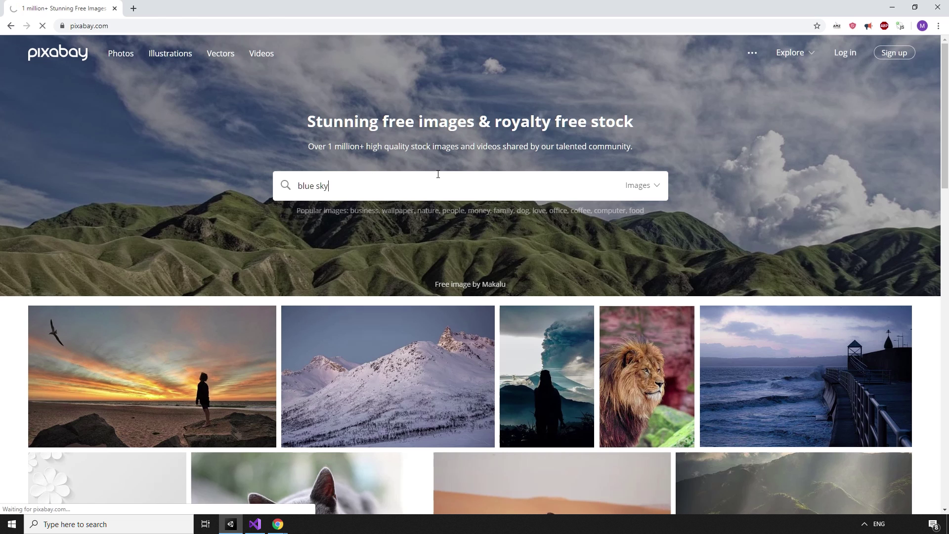
- Open the Sky Blue Clouds mountain image and download it as a 1280×885 PNG
{"action": "scroll", "coordinate": [557, 193], "scroll_direction": "down", "scroll_amount": 10}
{"action": "left_click", "coordinate": [765, 176]}
{"action": "left_click", "coordinate": [729, 252]}
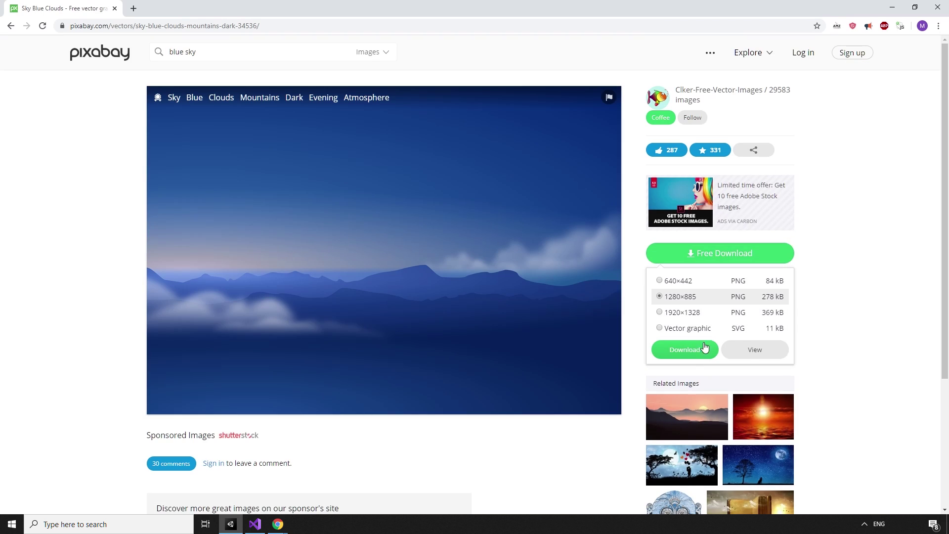
{"action": "left_click", "coordinate": [686, 348]}
{"action": "left_click", "coordinate": [423, 325]}
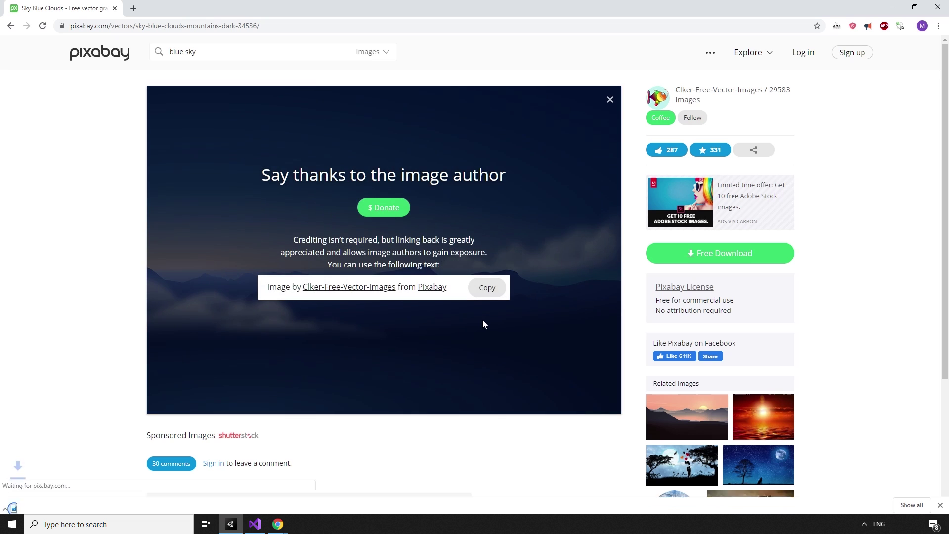
- Import the downloaded sky-34536_1280 (1).png into Unity's Prefabs folder and clear the browser away
{"action": "left_click_drag", "start_coordinate": [376, 8], "coordinate": [585, 22]}
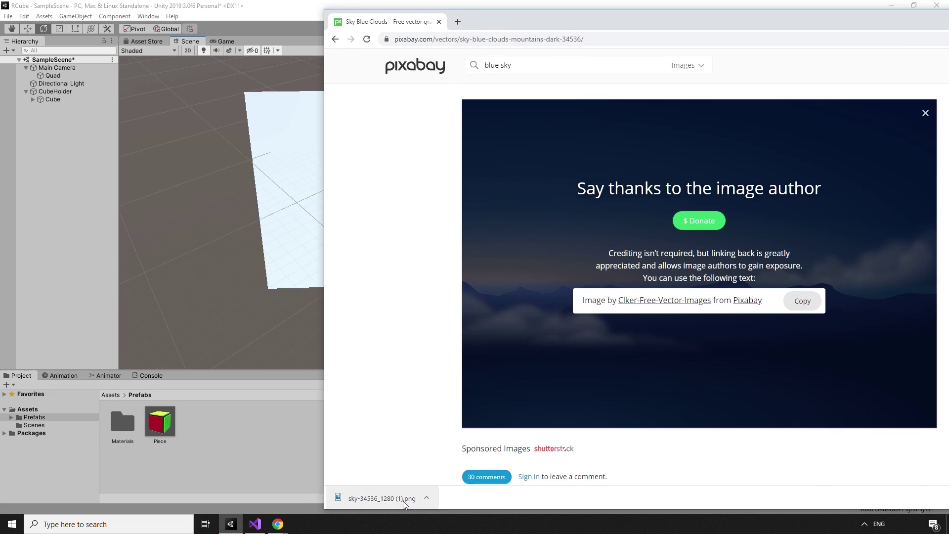
{"action": "left_click_drag", "start_coordinate": [402, 500], "coordinate": [246, 449]}
{"action": "left_click_drag", "start_coordinate": [939, 20], "coordinate": [693, 47]}
{"action": "left_click", "coordinate": [851, 47]}
- Apply the sky image to the Quad as its texture and test the background in a short play run
{"action": "left_click_drag", "start_coordinate": [197, 421], "coordinate": [53, 75]}
{"action": "left_click", "coordinate": [448, 29]}
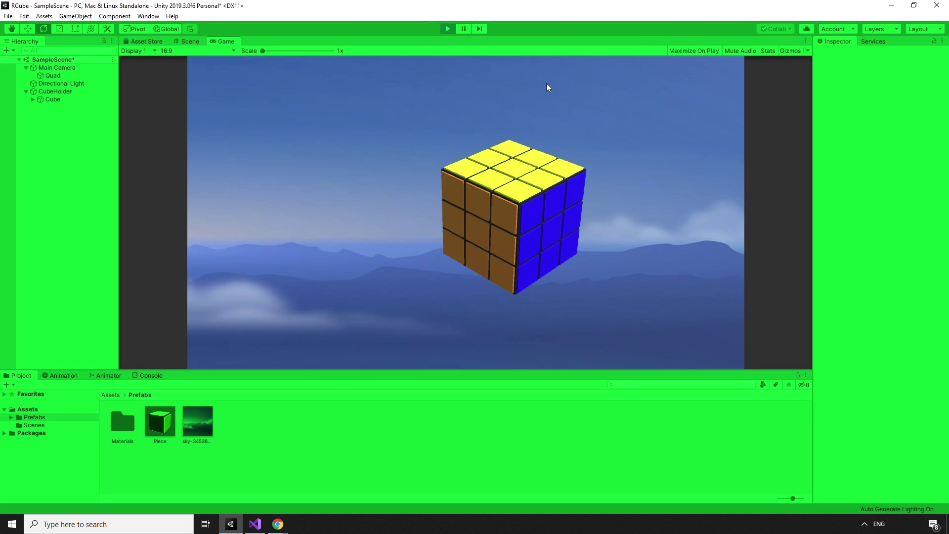
{"action": "left_click", "coordinate": [447, 28]}
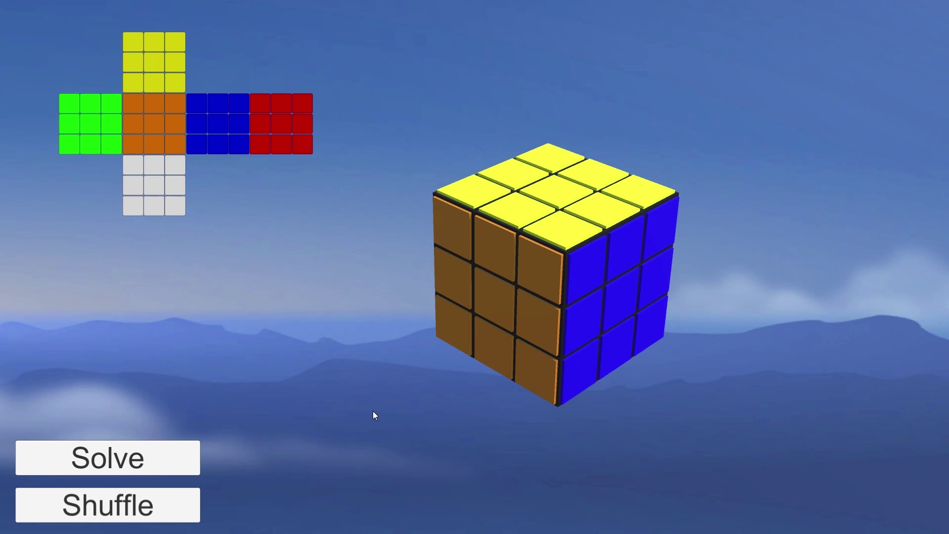